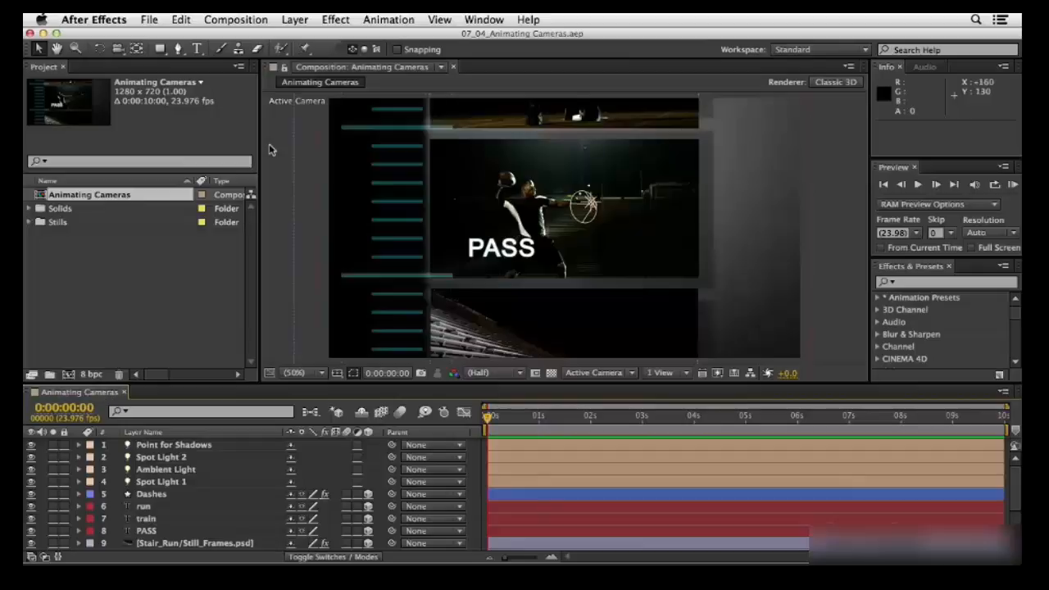
# Create a new one-node camera named Camera 1 with the 50mm preset.
pyautogui.click(297, 19)
pyautogui.moveTo(298, 40)
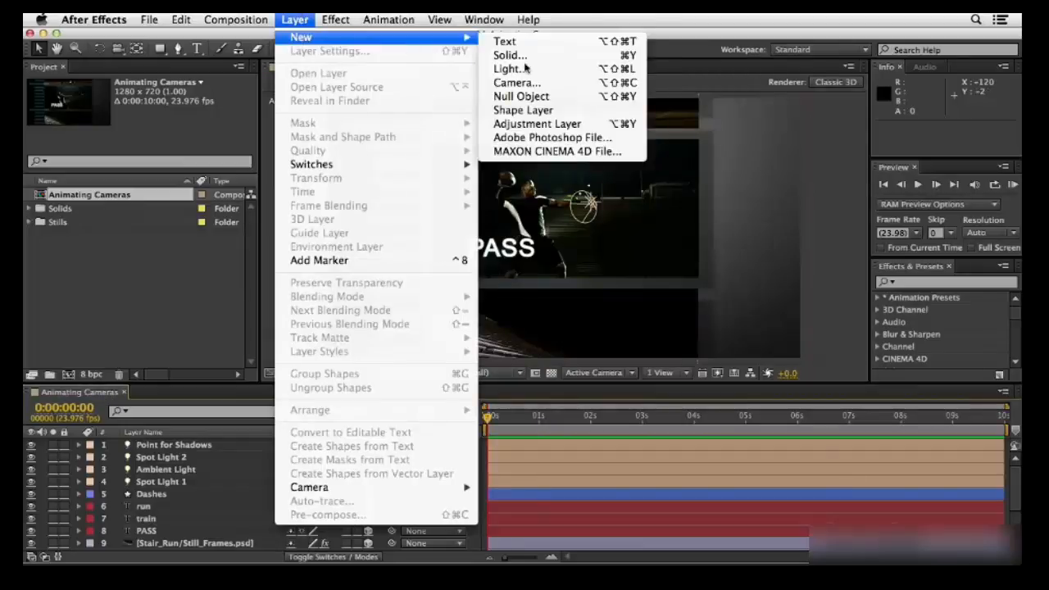
pyautogui.click(571, 84)
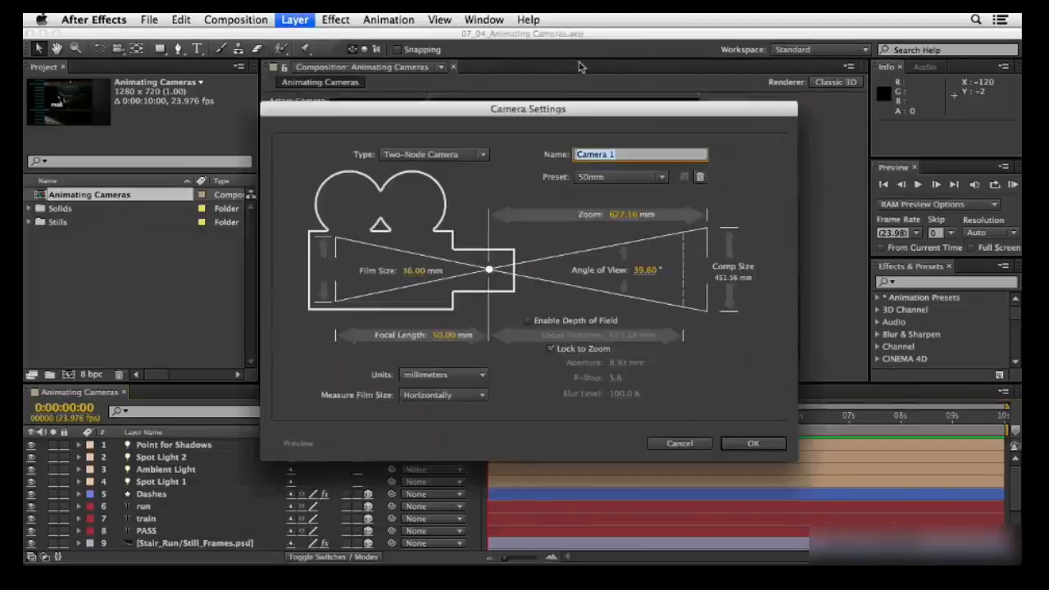
pyautogui.moveTo(543, 110); pyautogui.dragTo(444, 127)
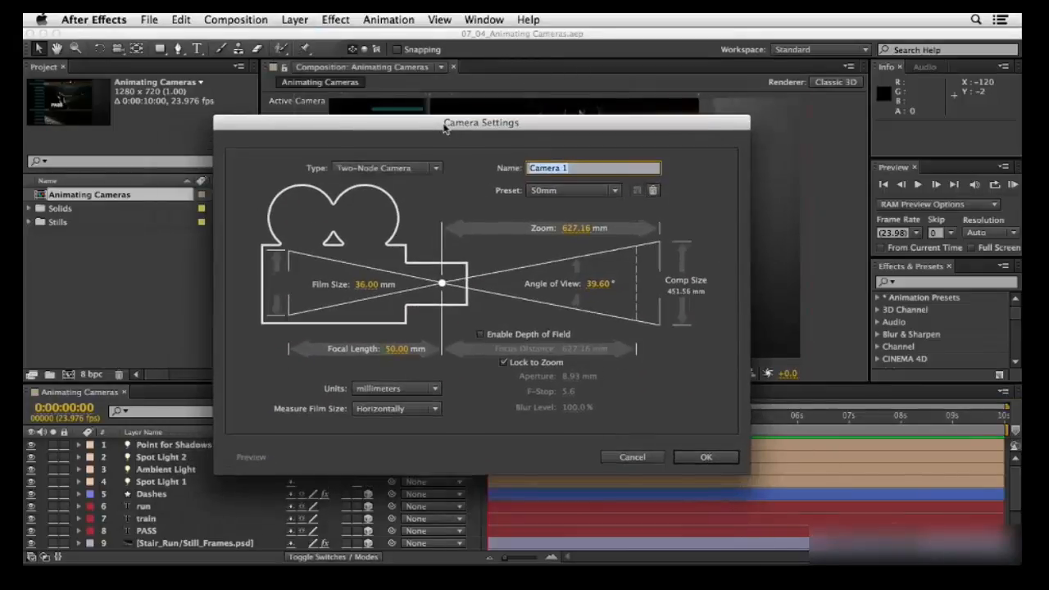
pyautogui.click(426, 170)
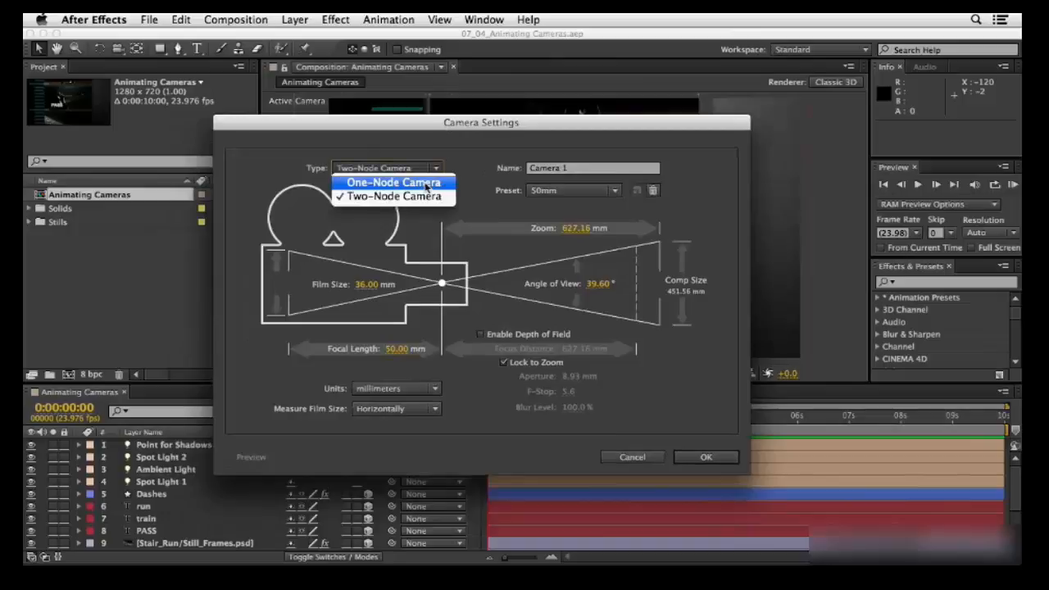
pyautogui.click(425, 184)
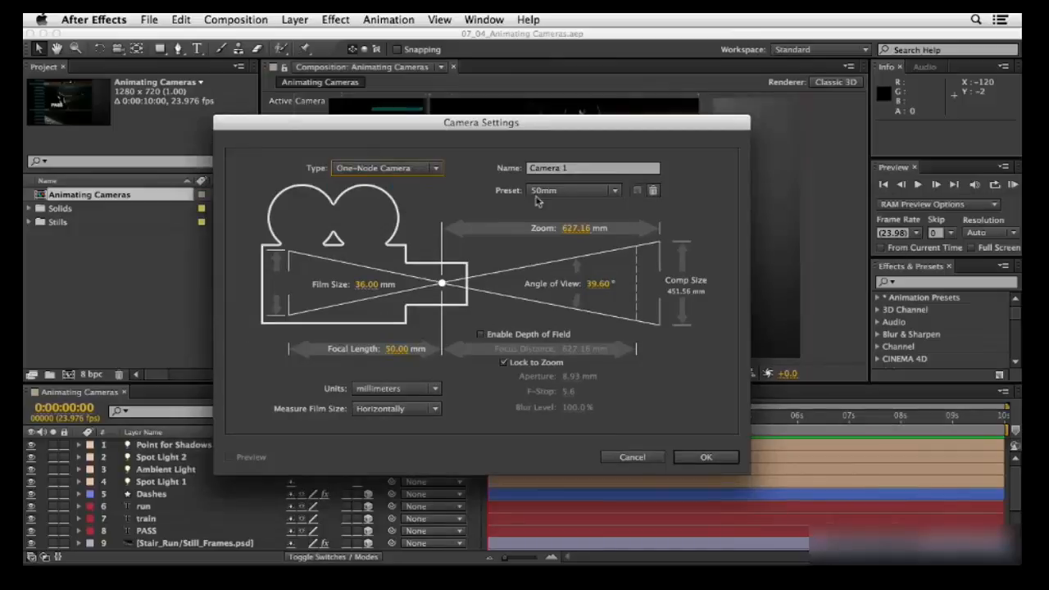
pyautogui.click(588, 190)
pyautogui.click(569, 297)
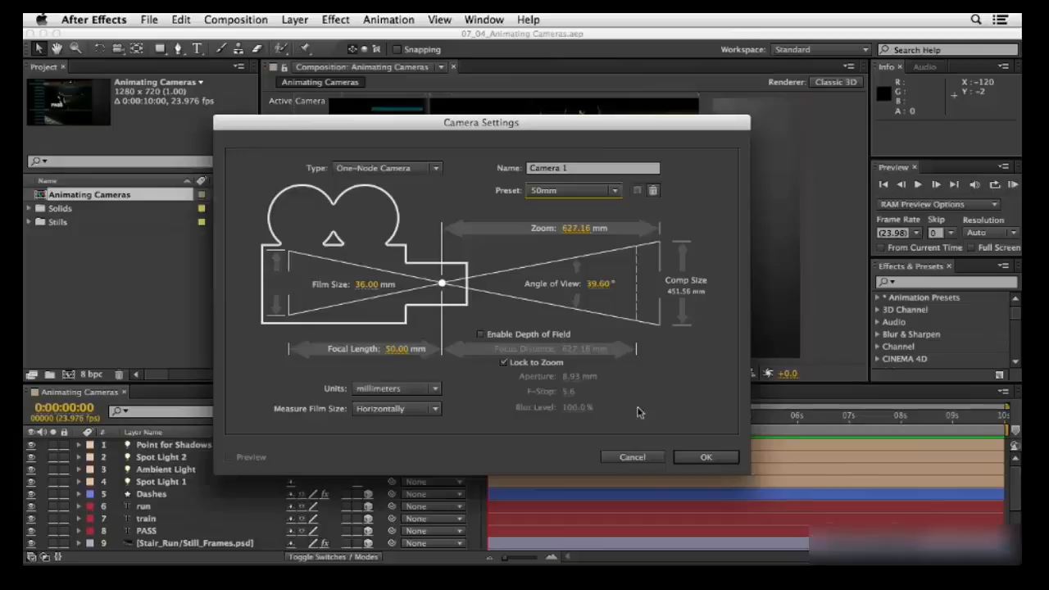
pyautogui.click(716, 459)
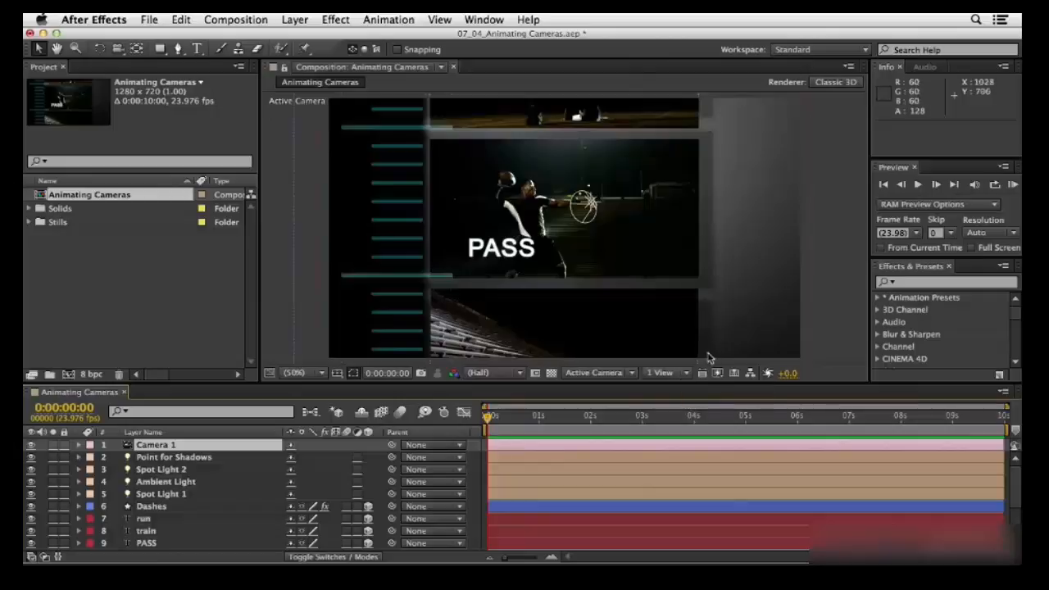
# Split the composition into two horizontal views and change the Top view to the Left view.
pyautogui.click(685, 373)
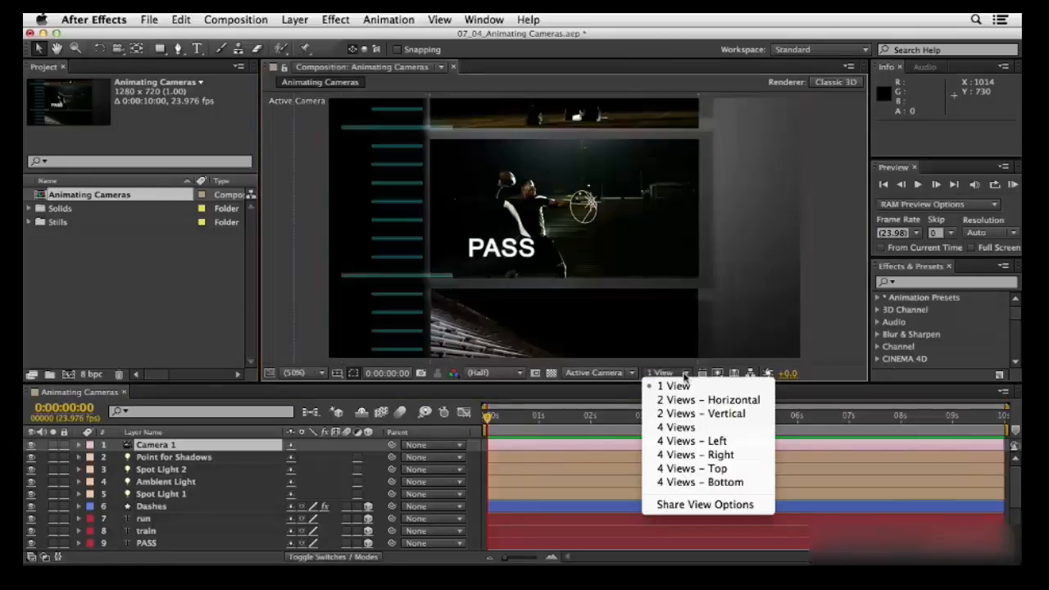
pyautogui.click(684, 401)
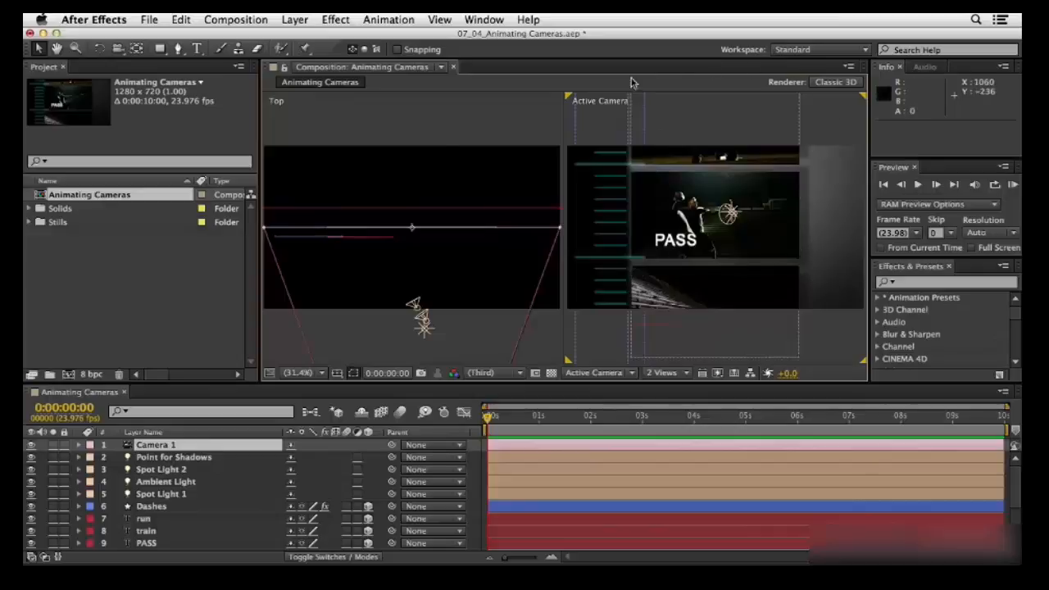
pyautogui.click(422, 131)
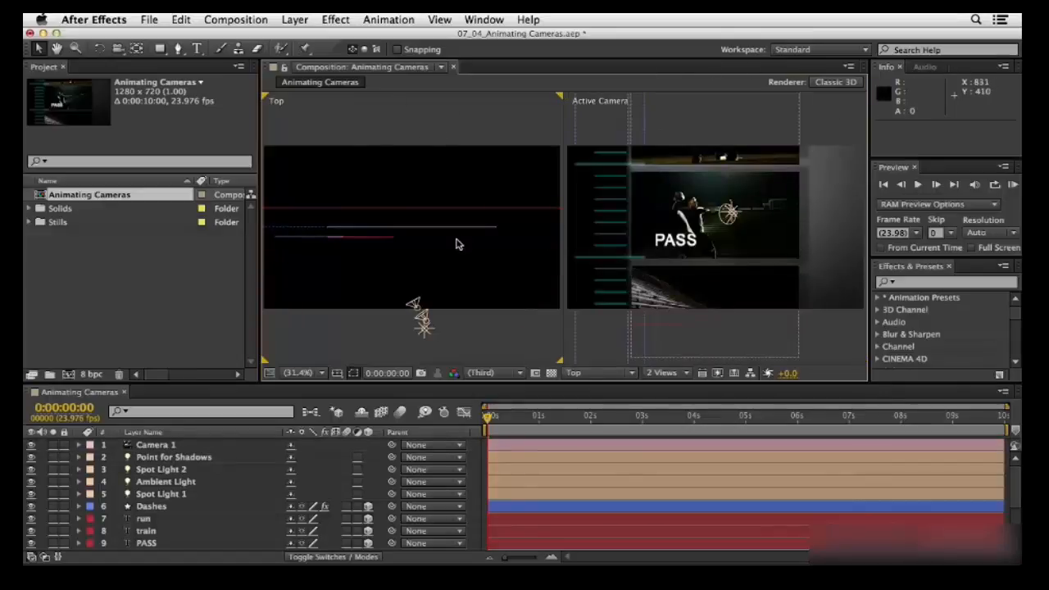
pyautogui.click(607, 377)
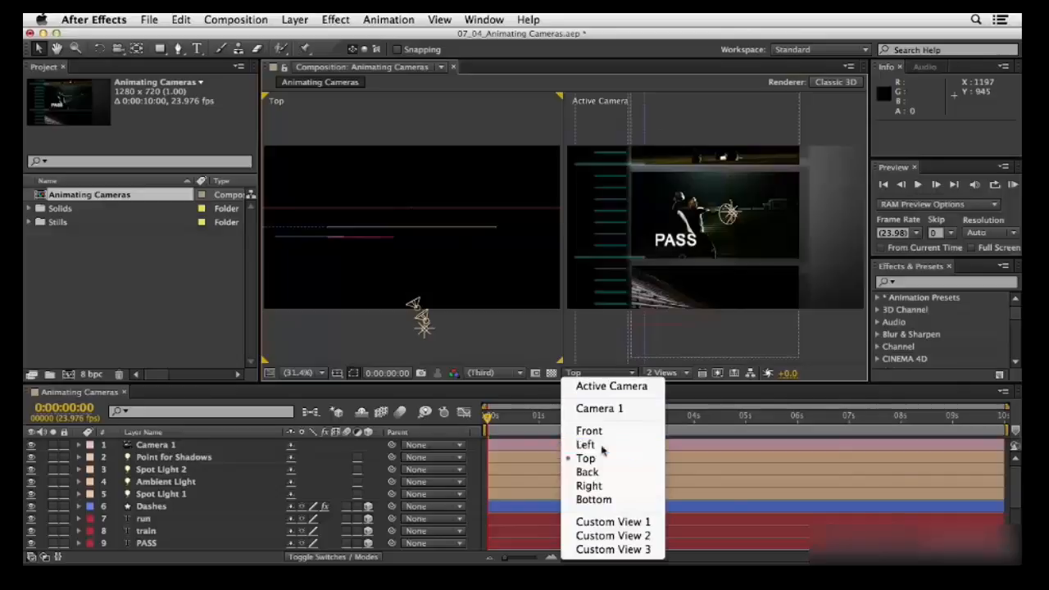
pyautogui.click(585, 444)
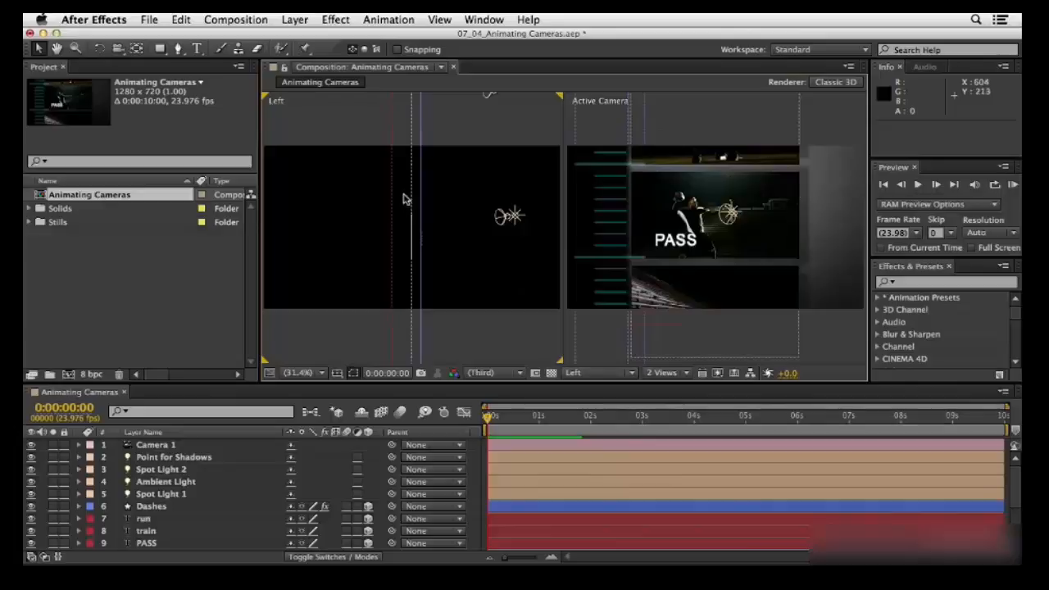
pyautogui.press(',')
pyautogui.press(',')
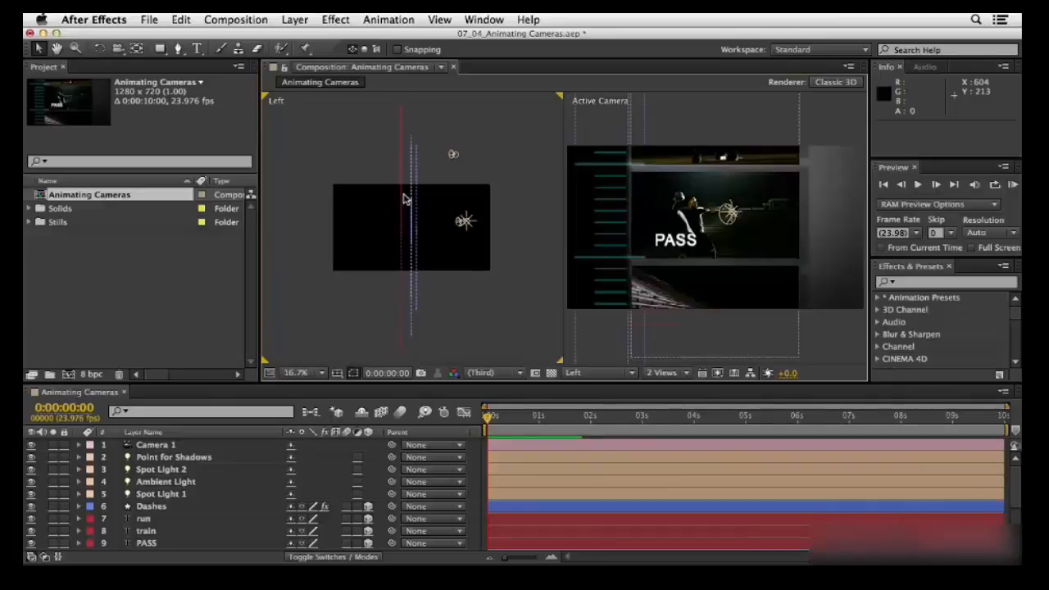
pyautogui.press(',')
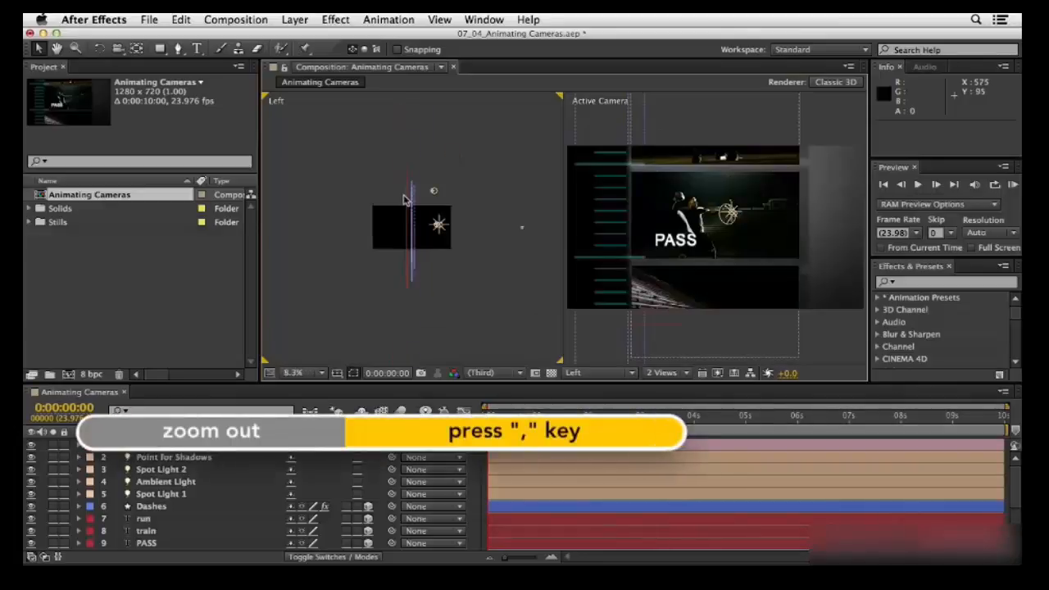
pyautogui.click(521, 230)
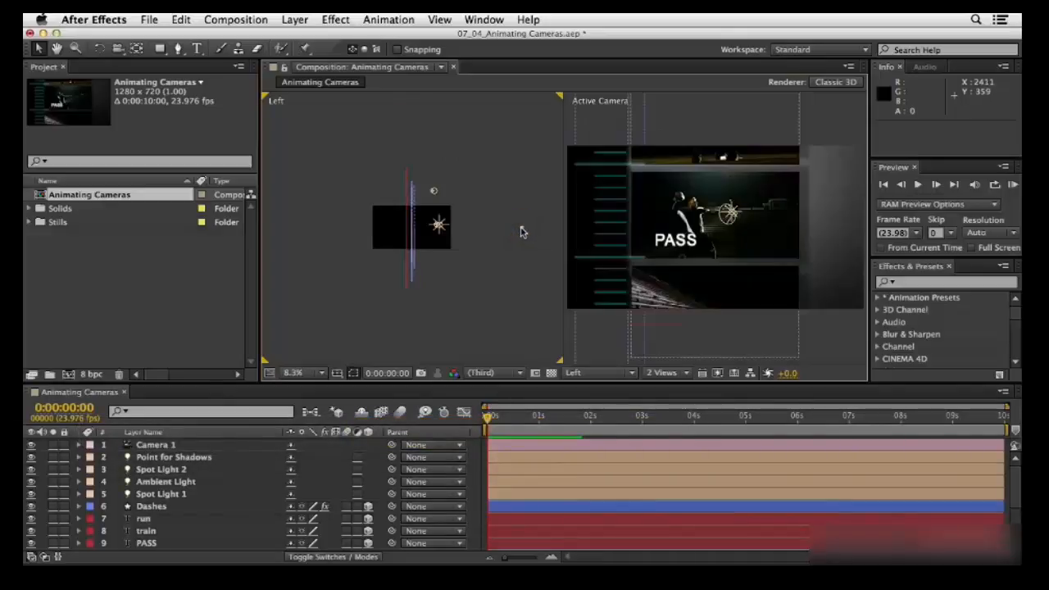
# Set Camera Wireframes to On in the composition's view options.
pyautogui.click(852, 69)
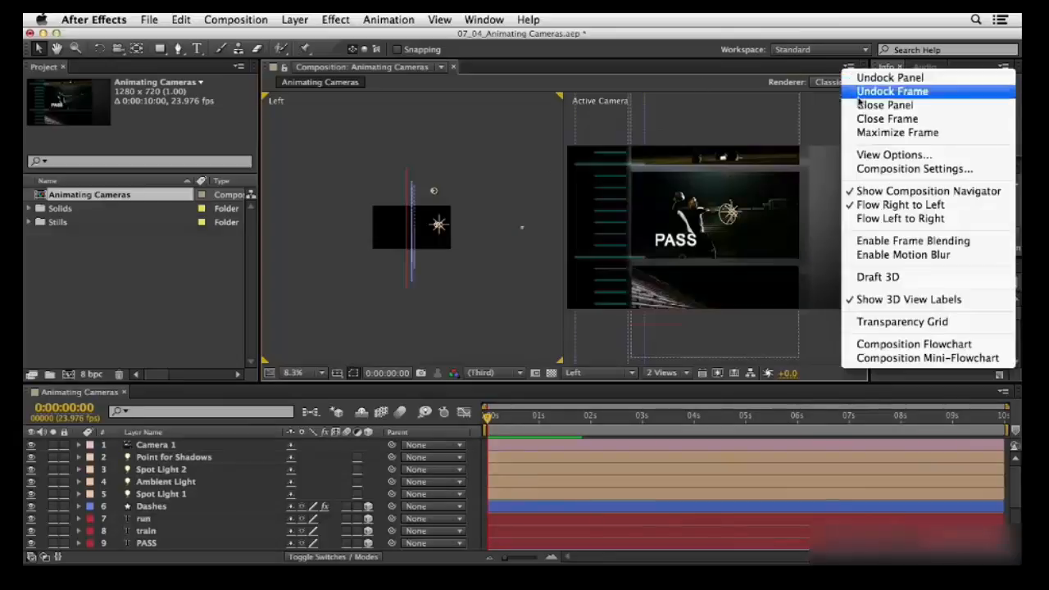
pyautogui.click(874, 155)
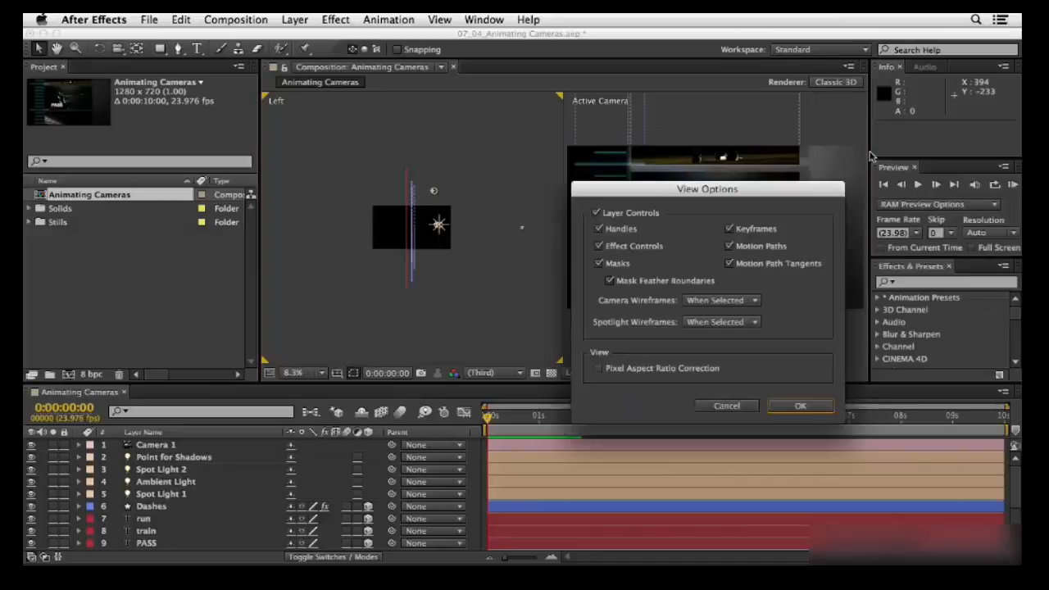
pyautogui.click(733, 303)
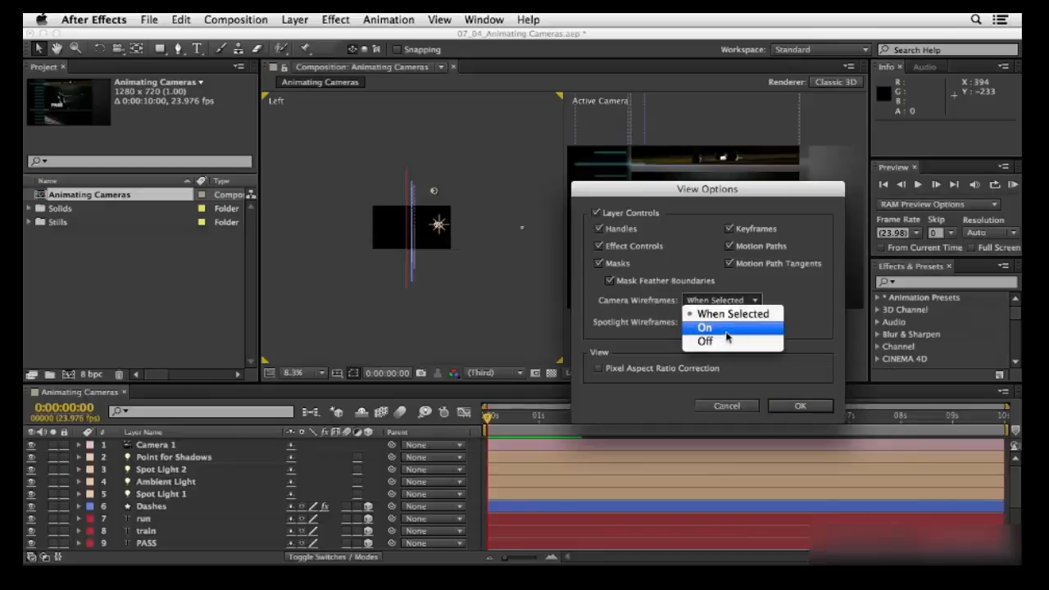
pyautogui.click(726, 330)
pyautogui.click(798, 405)
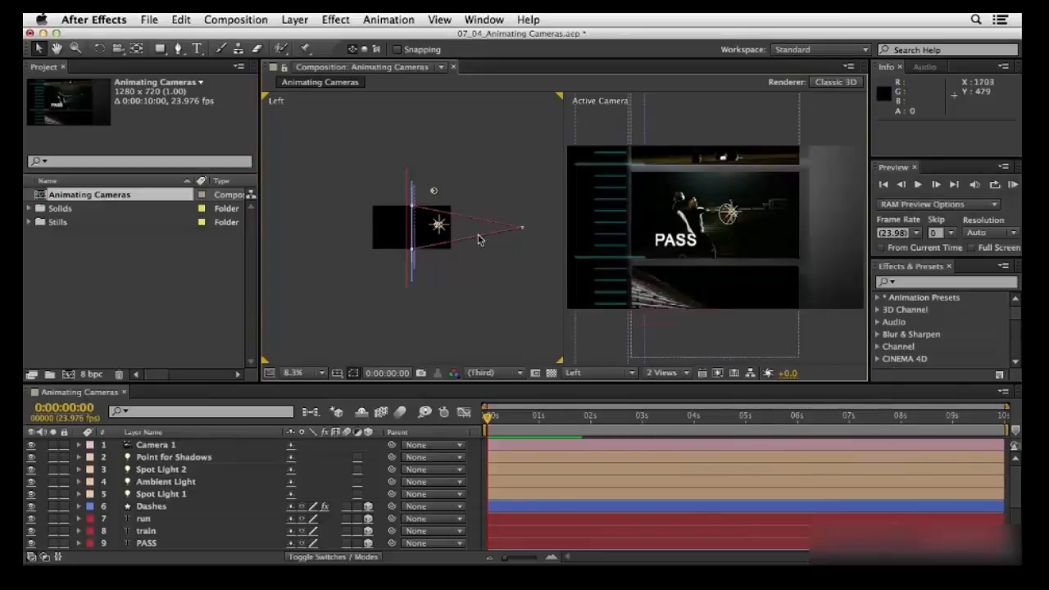
# Enable auto-keyframing, raise Camera 1 slightly to position 640, 348, -1777.8 at 0 seconds, and reveal its keyframed properties.
pyautogui.press('.')
pyautogui.press('.')
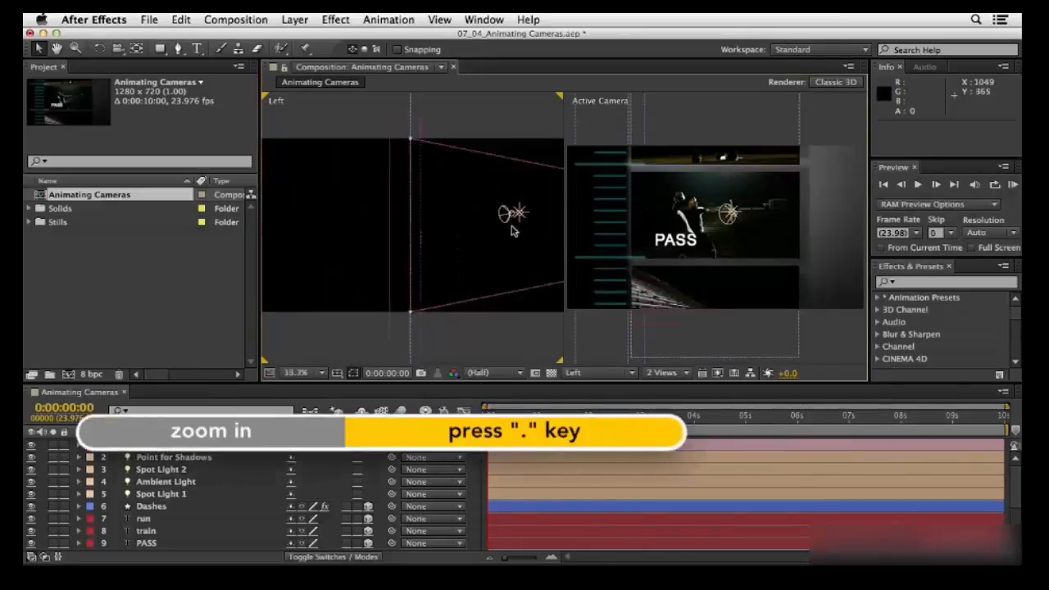
pyautogui.press('space')
pyautogui.moveTo(531, 192); pyautogui.dragTo(389, 194)
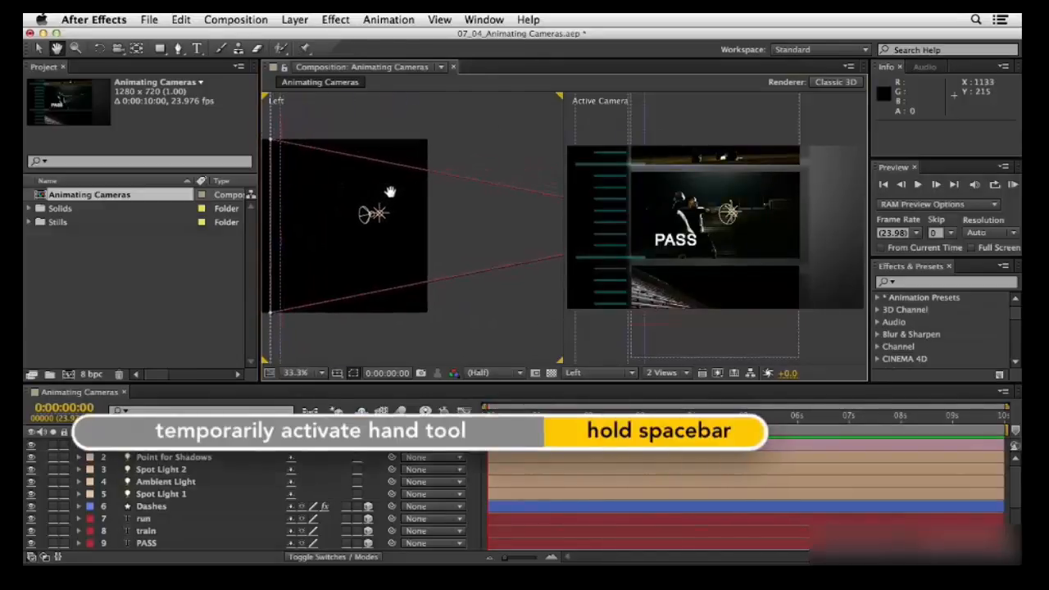
pyautogui.press(',')
pyautogui.press('space')
pyautogui.moveTo(478, 204); pyautogui.dragTo(430, 195)
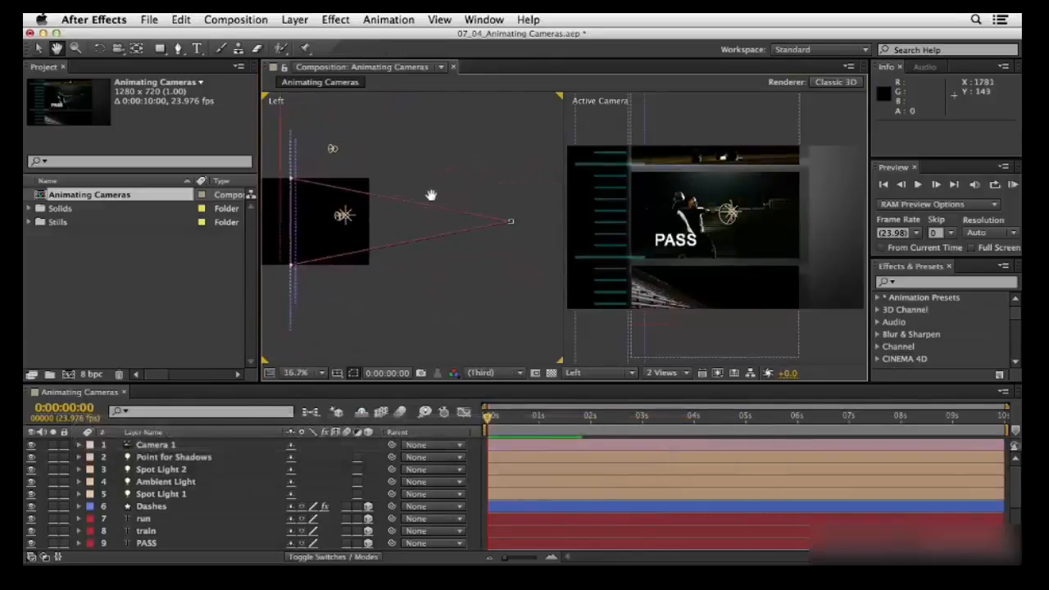
pyautogui.click(509, 222)
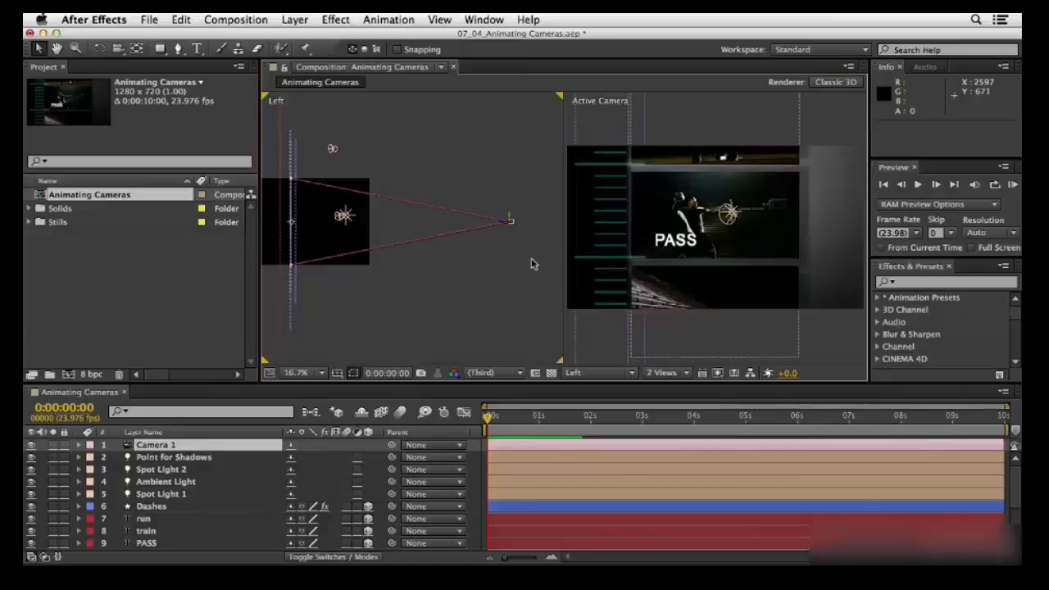
pyautogui.click(443, 413)
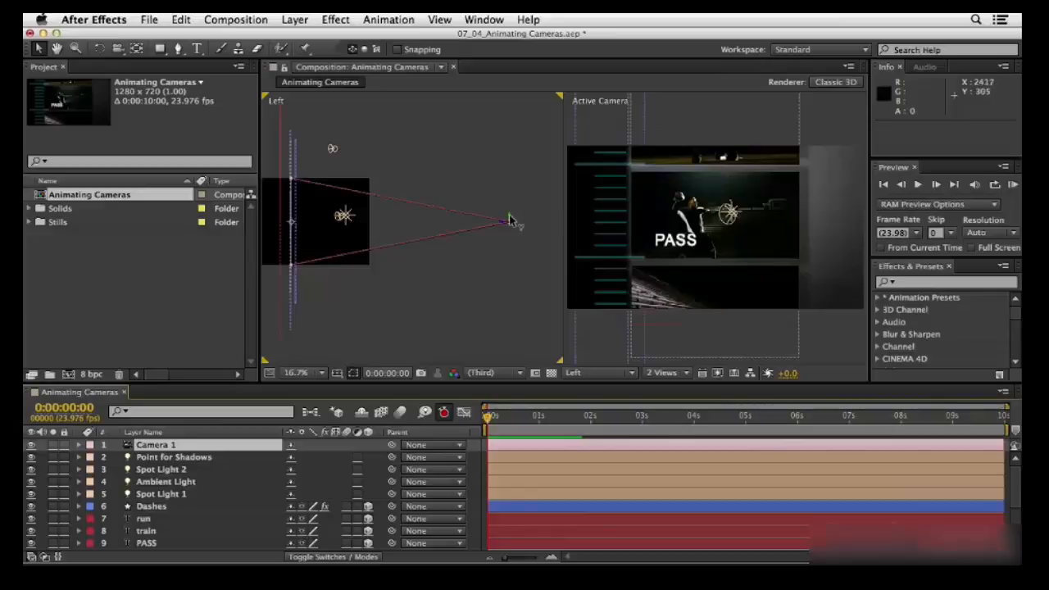
pyautogui.moveTo(510, 219); pyautogui.dragTo(509, 218)
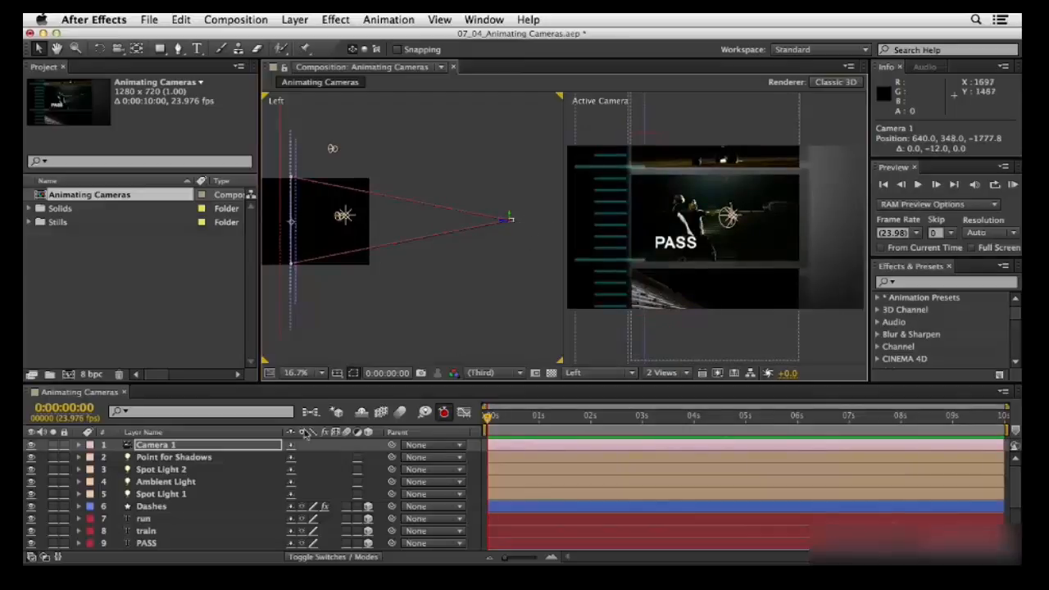
pyautogui.press('u')
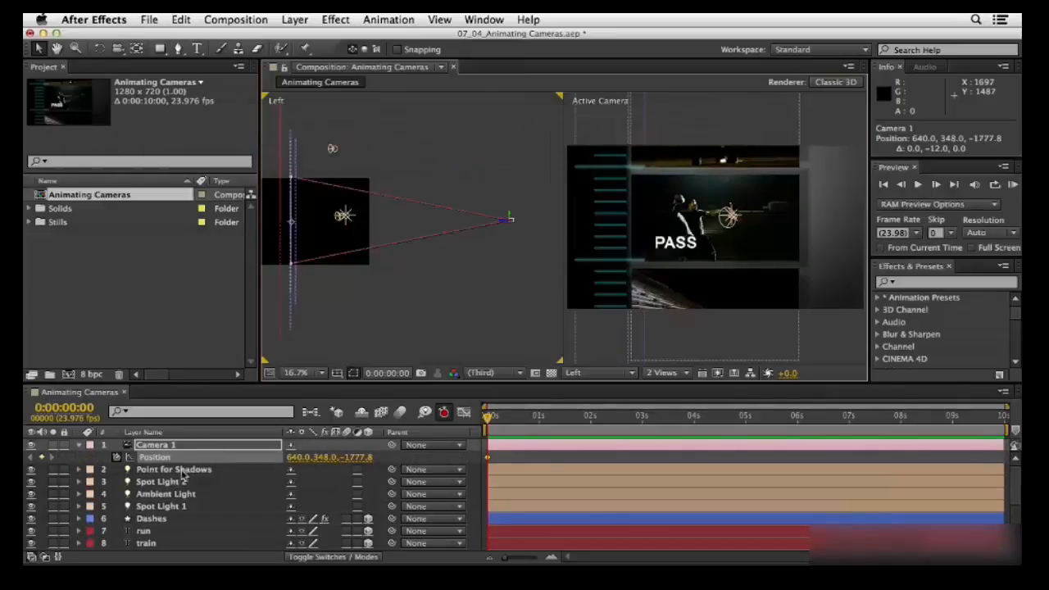
# Raise Camera 1 to position 640, -6, -1777.8 at 2 seconds and bend its motion path into a curve toward the layers.
pyautogui.click(590, 417)
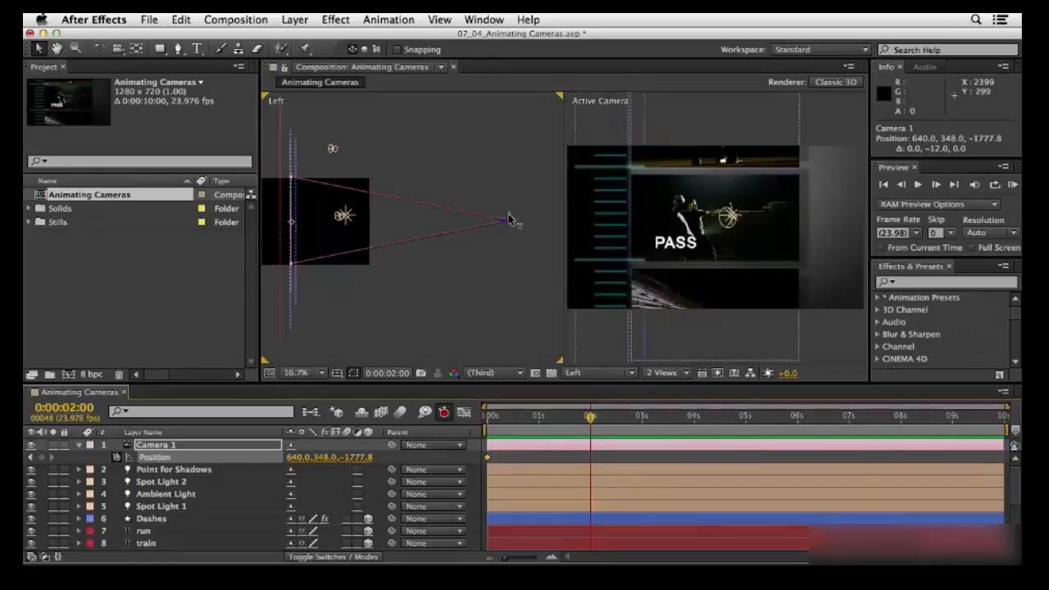
pyautogui.moveTo(510, 220); pyautogui.dragTo(514, 177)
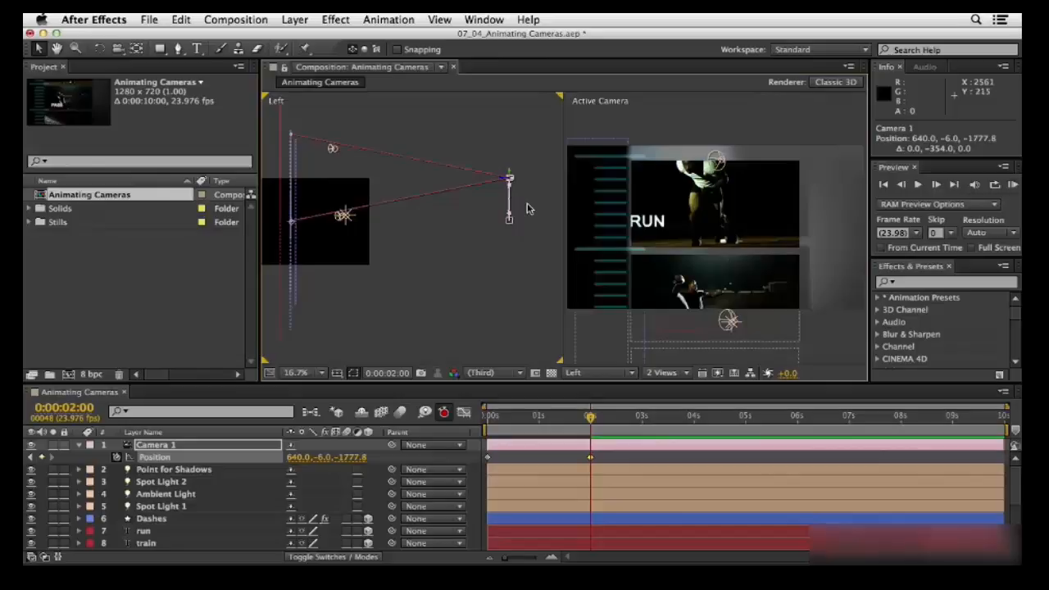
pyautogui.press('.')
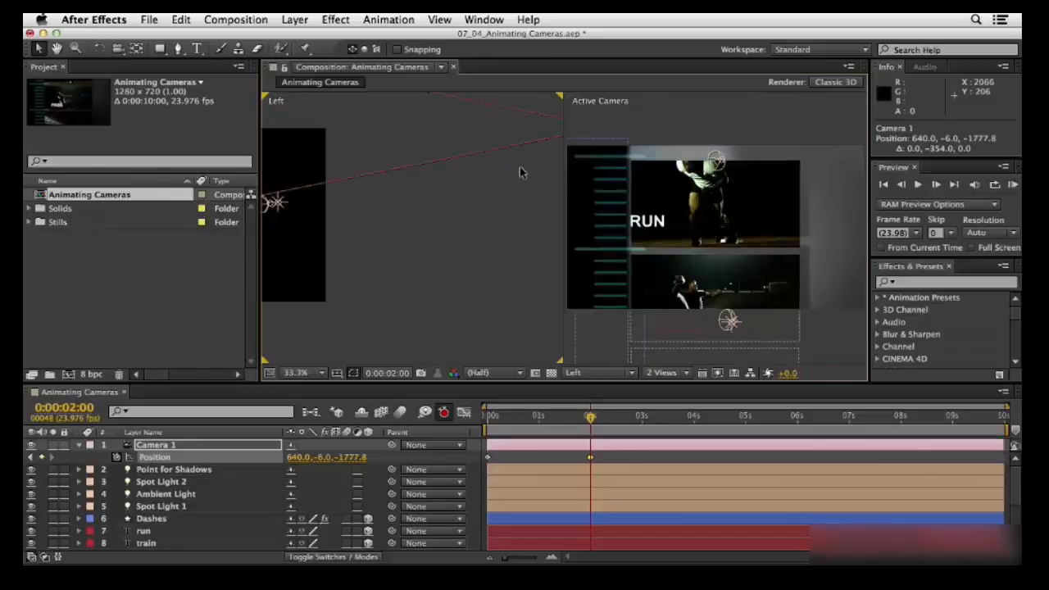
pyautogui.moveTo(531, 167); pyautogui.dragTo(347, 204)
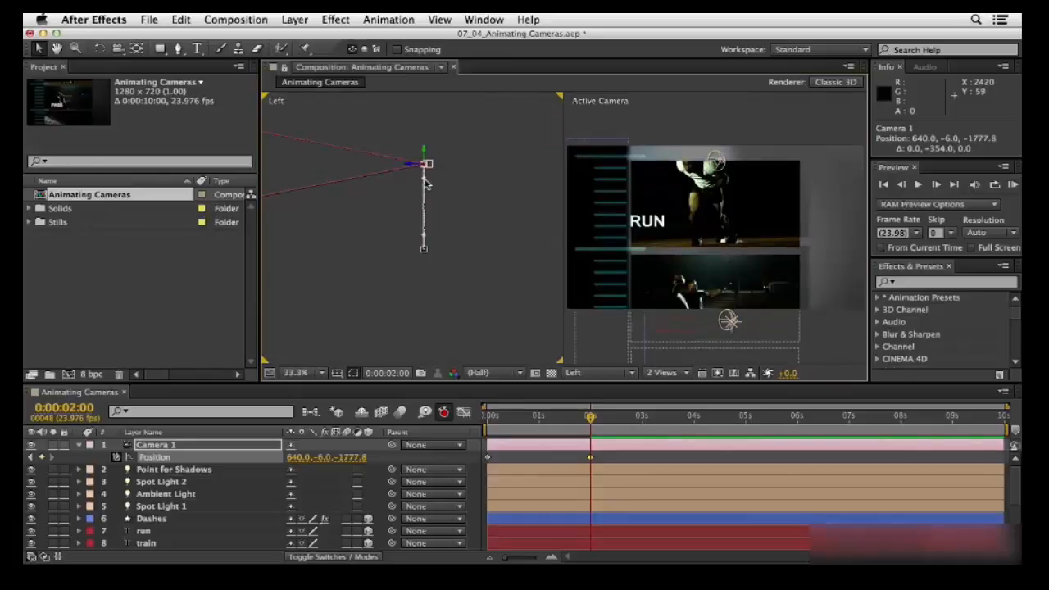
pyautogui.moveTo(424, 180); pyautogui.dragTo(356, 223)
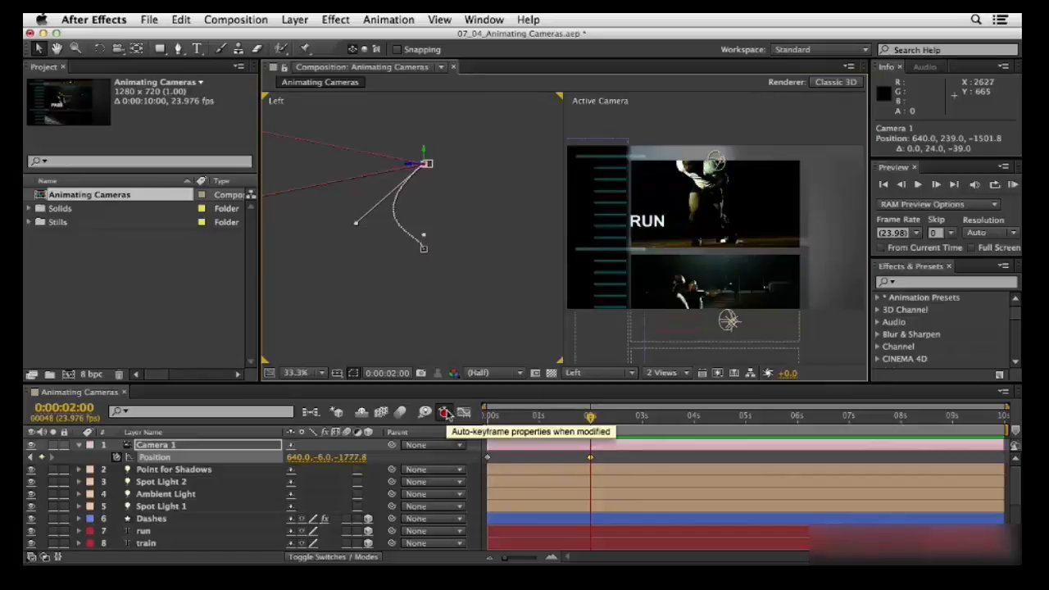
# Turn off auto-keyframing and apply Easy Ease In to Camera 1's Position keyframe at 2 seconds.
pyautogui.click(444, 412)
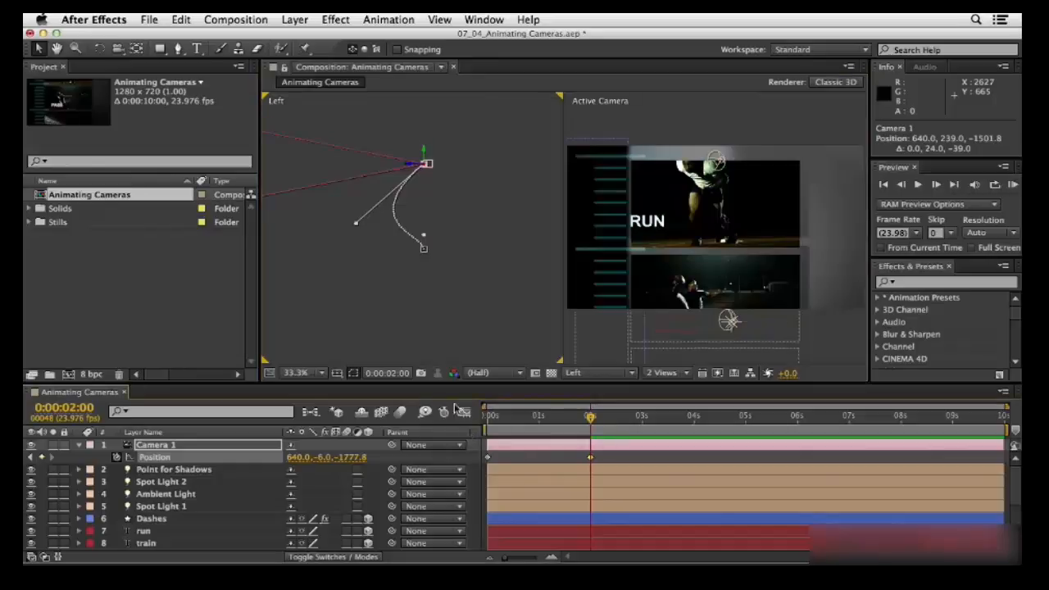
pyautogui.rightClick(591, 458)
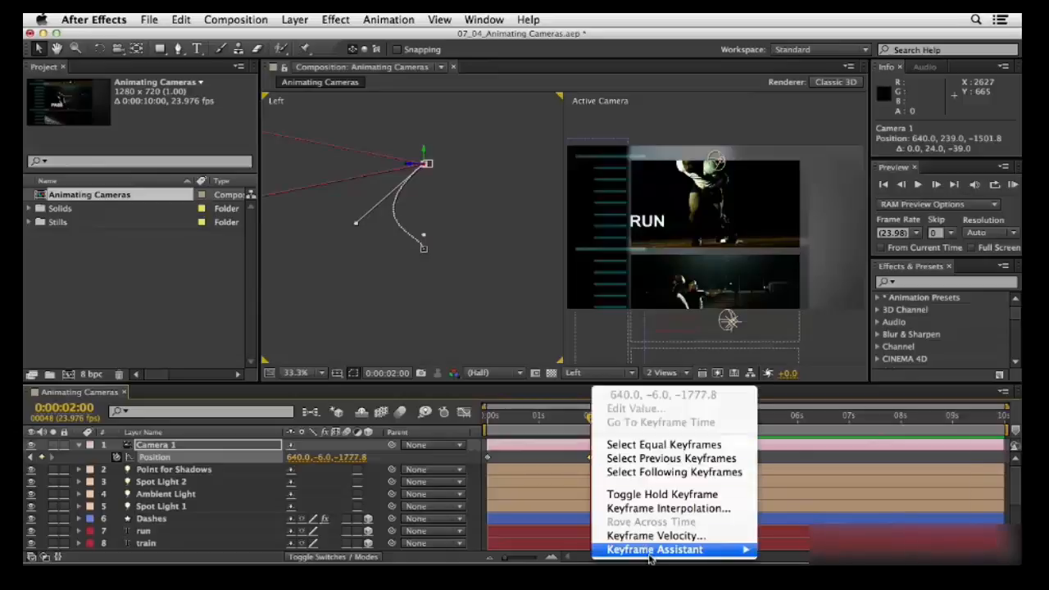
pyautogui.moveTo(660, 556)
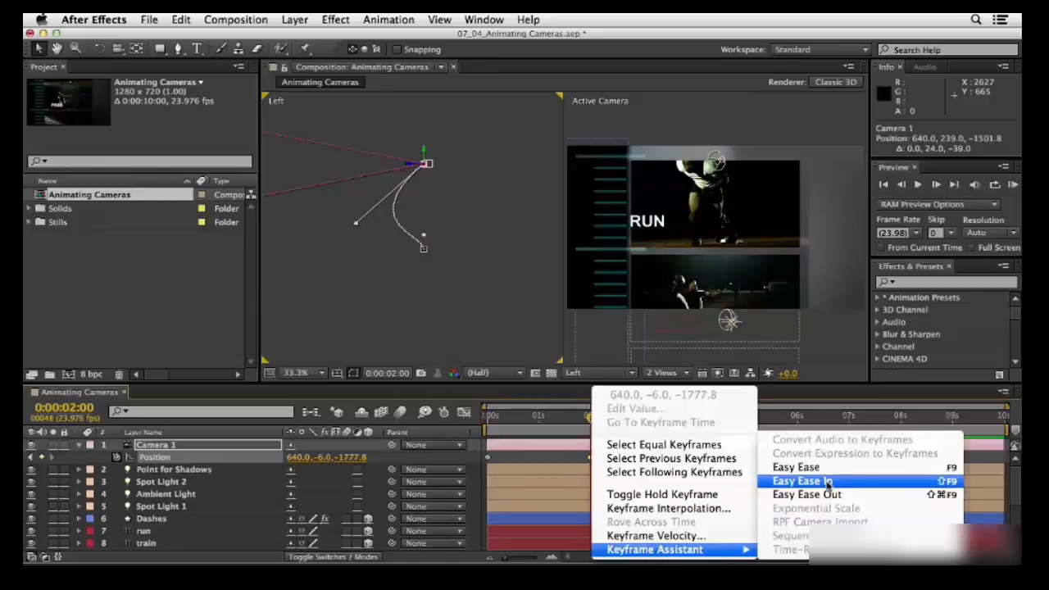
pyautogui.click(827, 482)
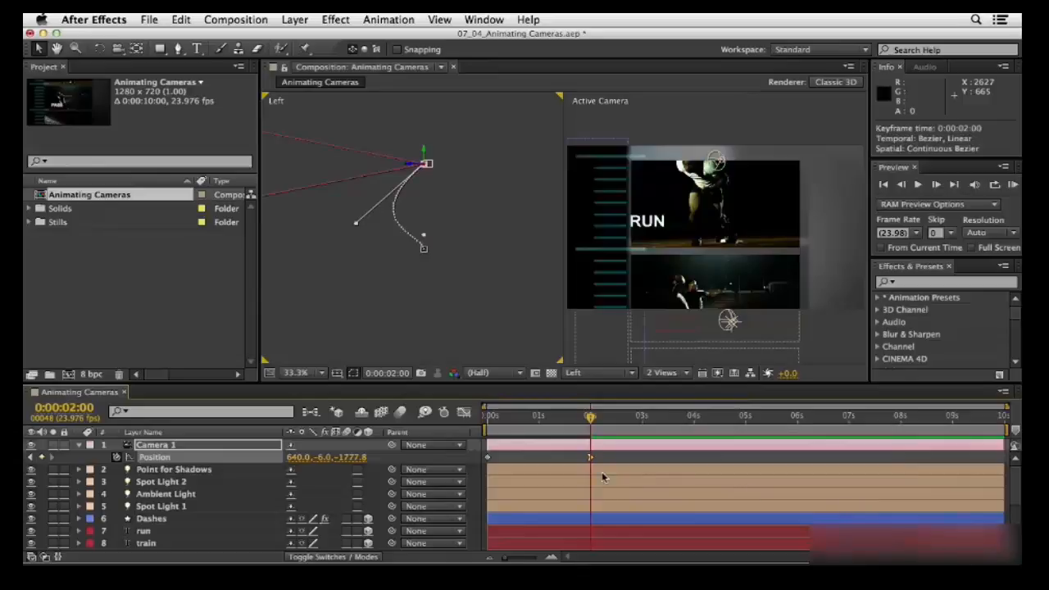
# Apply Easy Ease Out to Camera 1's Position keyframe at 0 seconds and play a RAM preview of the move.
pyautogui.rightClick(488, 457)
pyautogui.moveTo(539, 556)
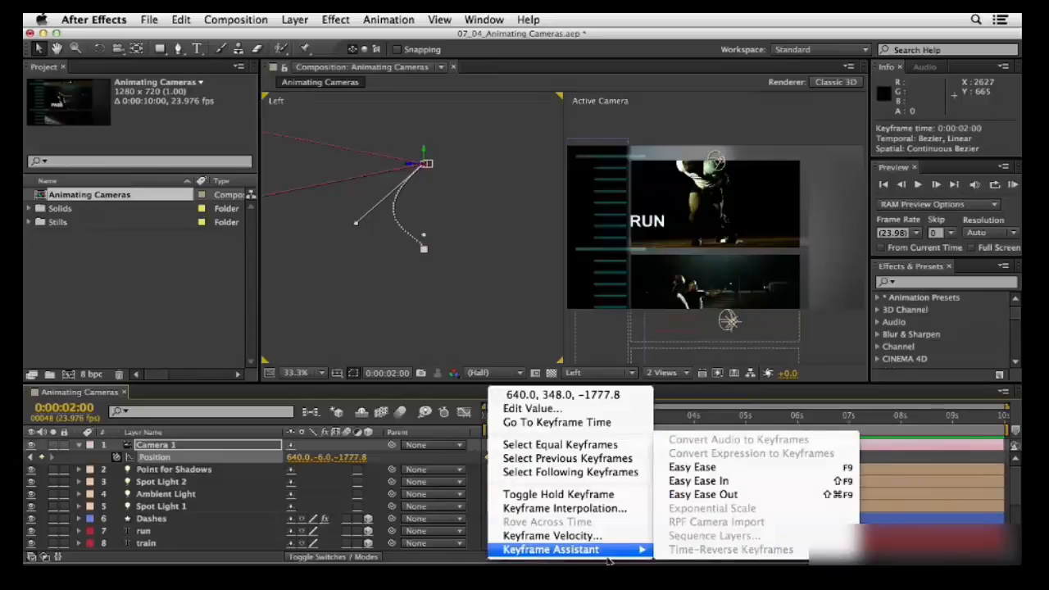
pyautogui.click(726, 495)
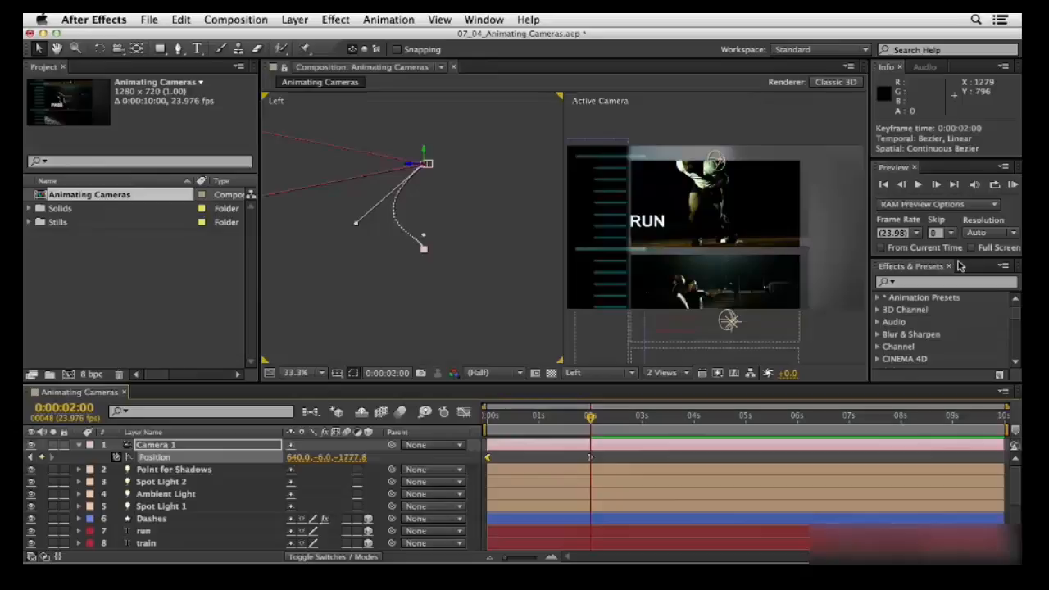
pyautogui.click(1014, 187)
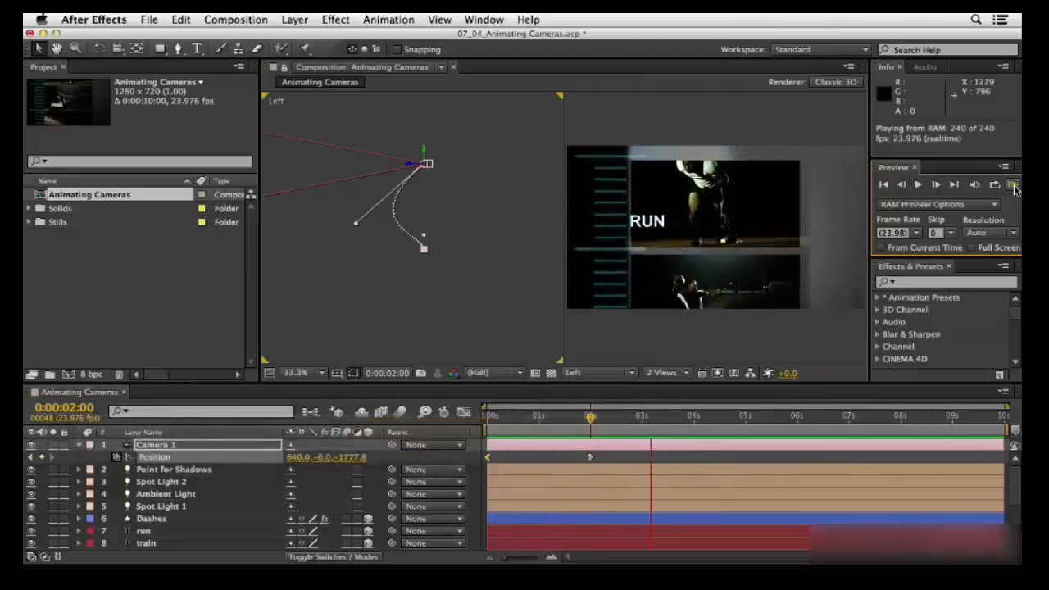
pyautogui.click(1013, 185)
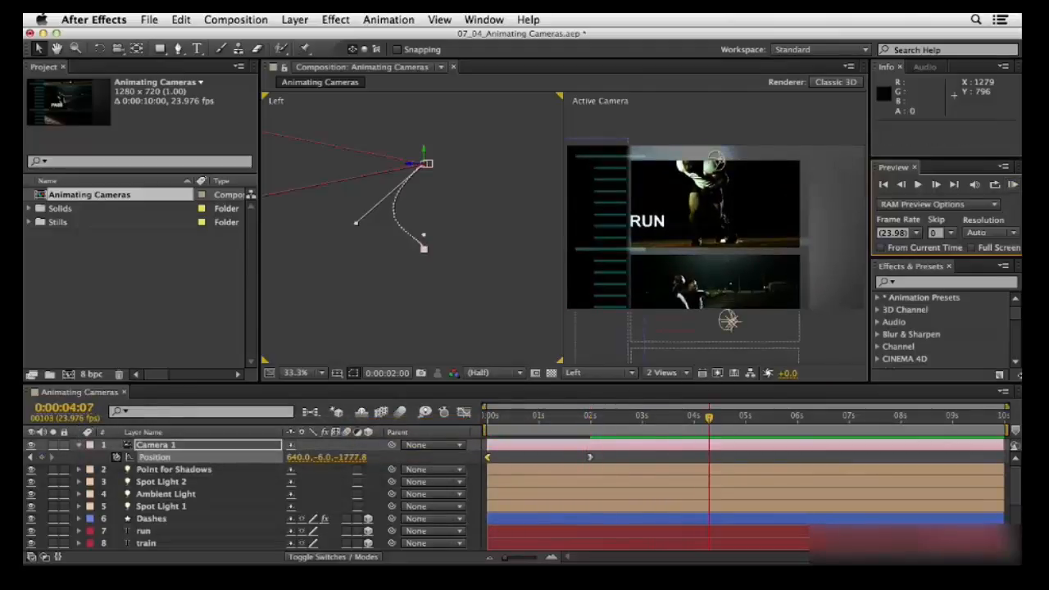
# Reshape Camera 1's motion path at both Position keyframes so it arcs outward, away from the layers.
pyautogui.moveTo(710, 416); pyautogui.dragTo(487, 417)
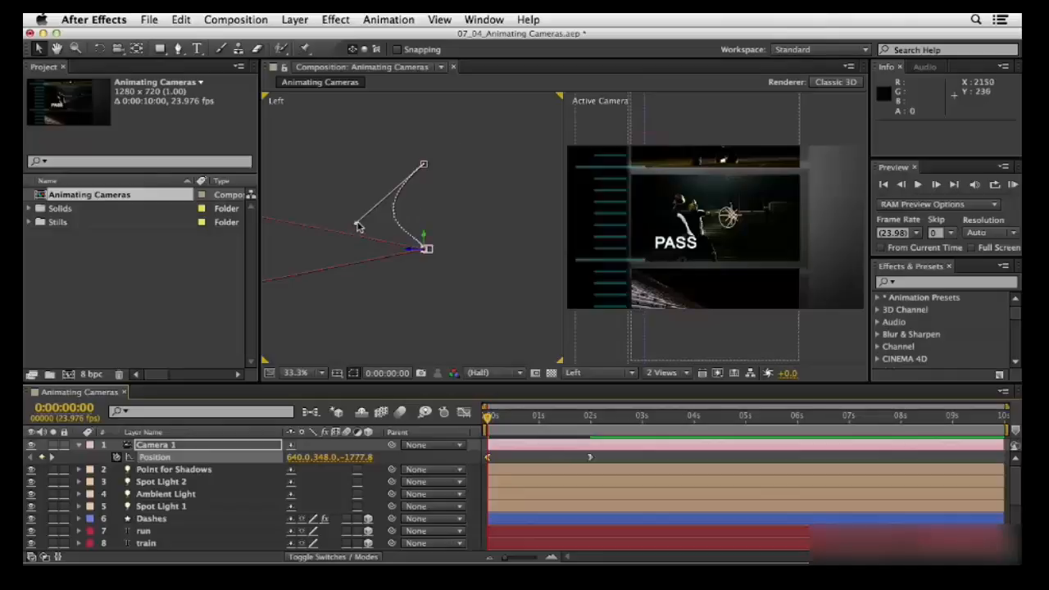
pyautogui.moveTo(356, 227); pyautogui.dragTo(492, 211)
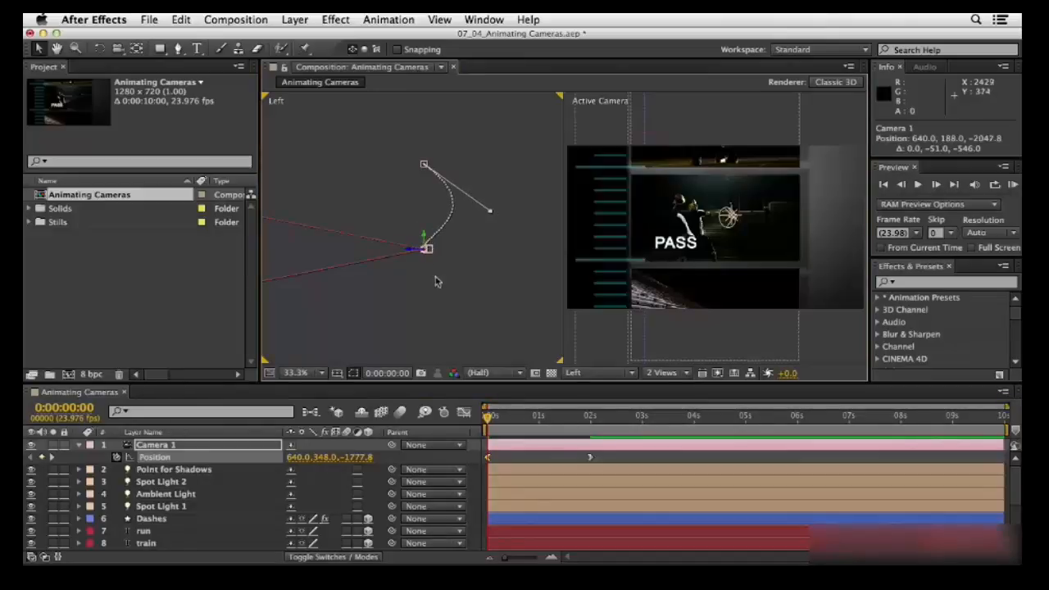
pyautogui.moveTo(559, 414); pyautogui.dragTo(591, 416)
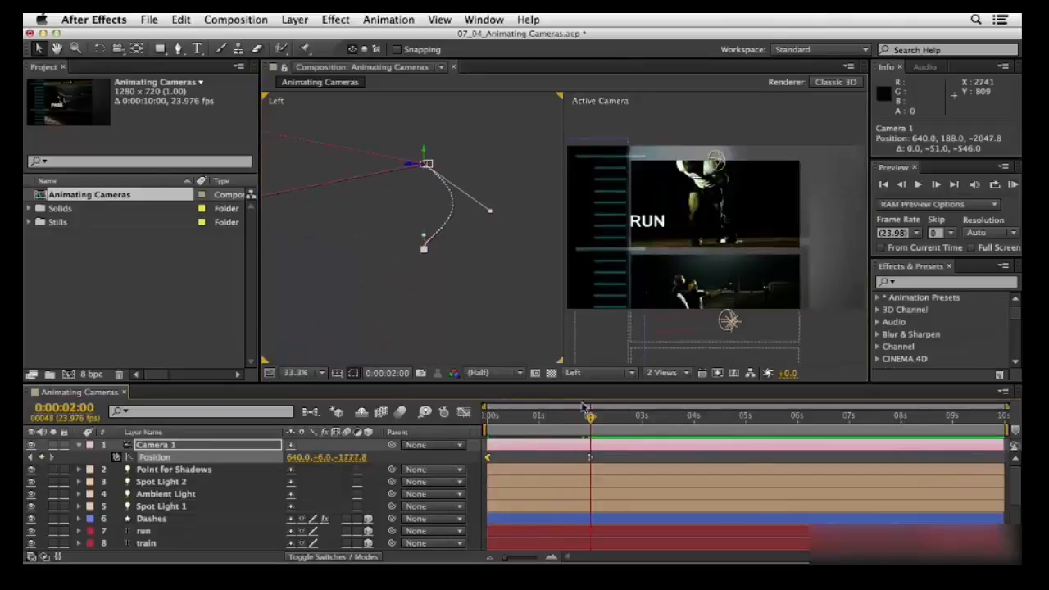
pyautogui.moveTo(426, 242); pyautogui.dragTo(470, 189)
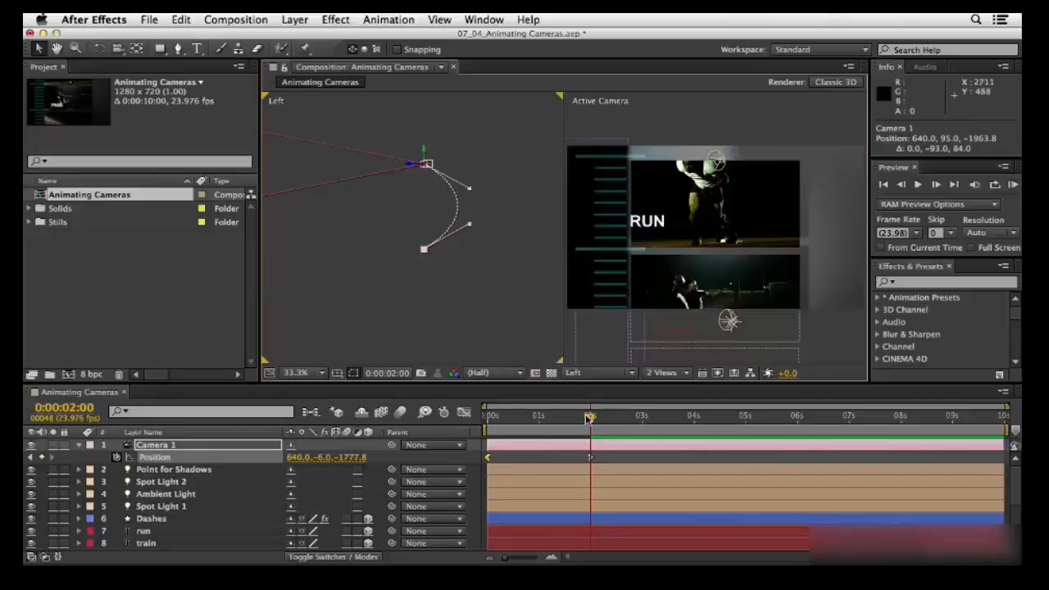
# Set the RAM preview to Half resolution with Skip 1, and preview the camera move from the start in the Active Camera view.
pyautogui.moveTo(590, 416); pyautogui.dragTo(452, 410)
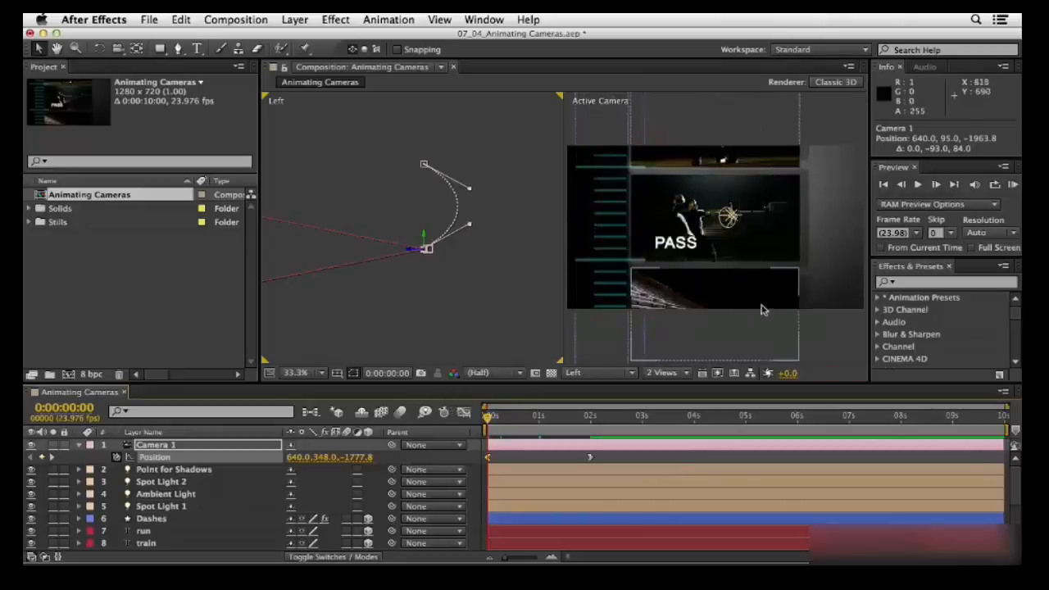
pyautogui.click(823, 341)
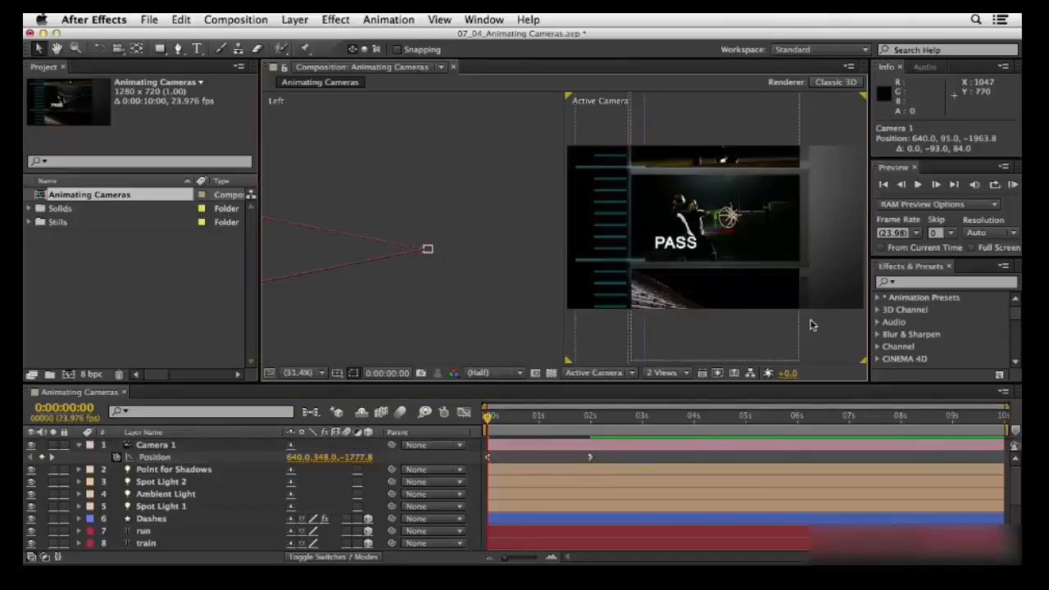
pyautogui.click(983, 235)
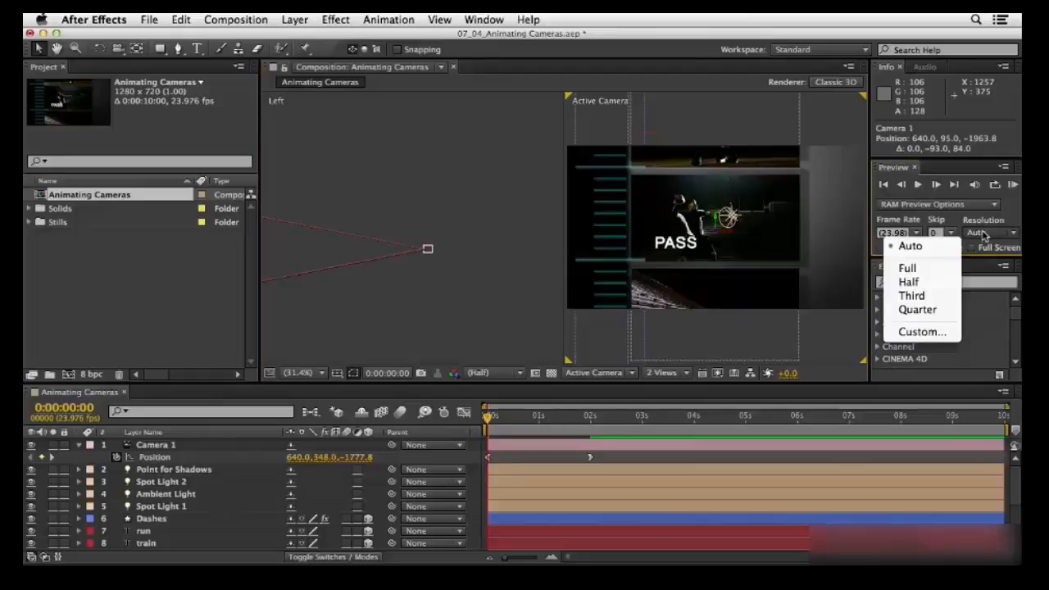
pyautogui.click(913, 278)
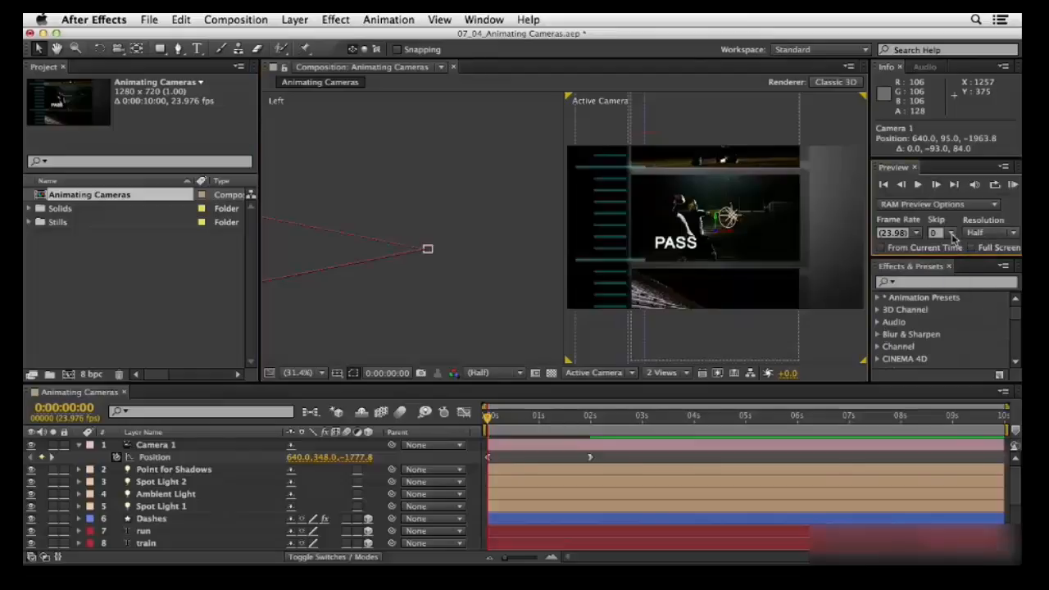
pyautogui.click(949, 233)
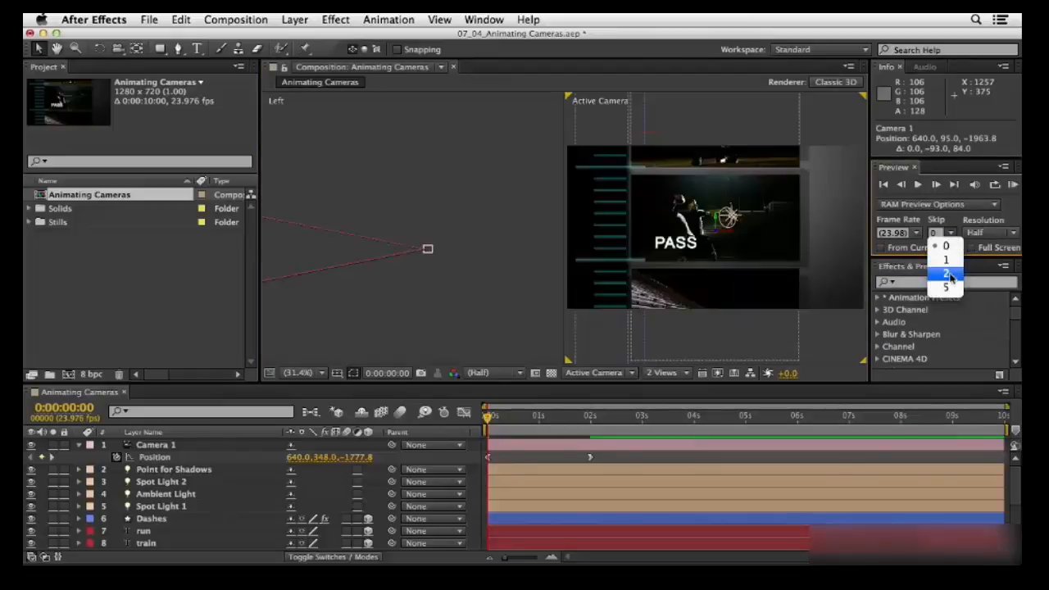
pyautogui.click(947, 260)
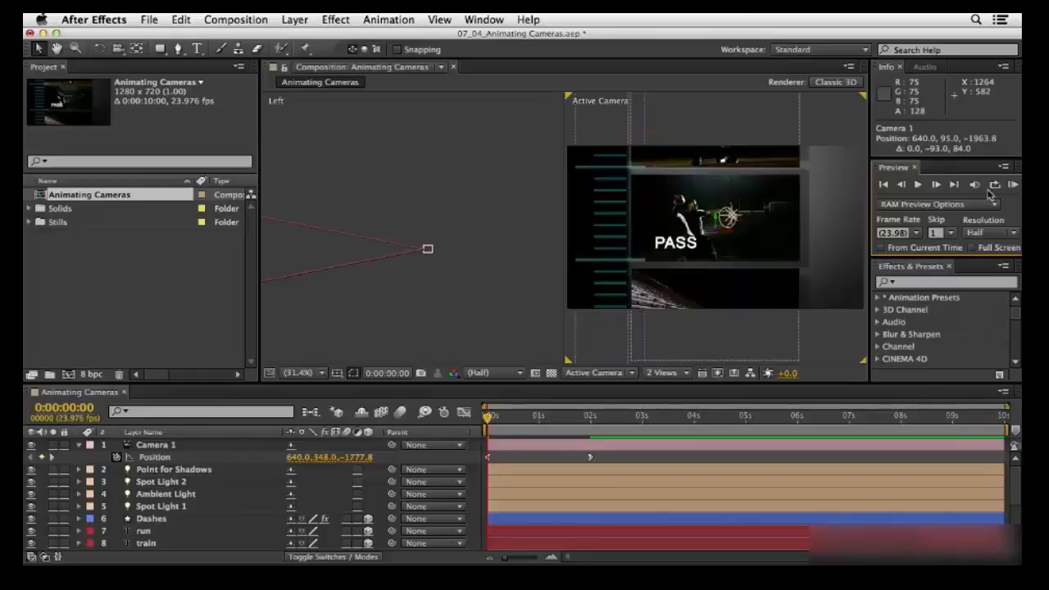
pyautogui.click(1013, 185)
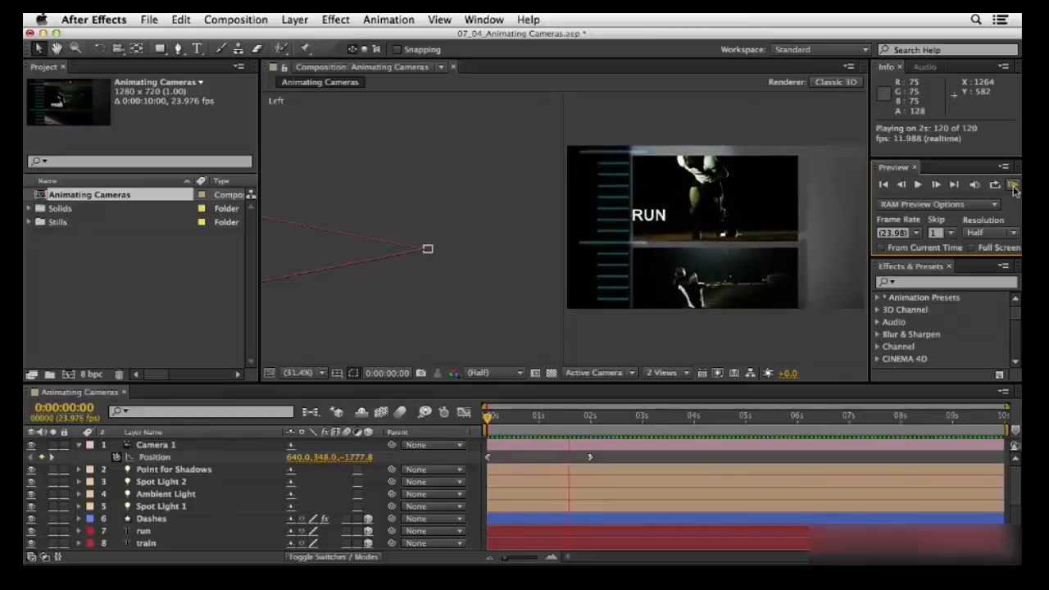
pyautogui.click(1014, 187)
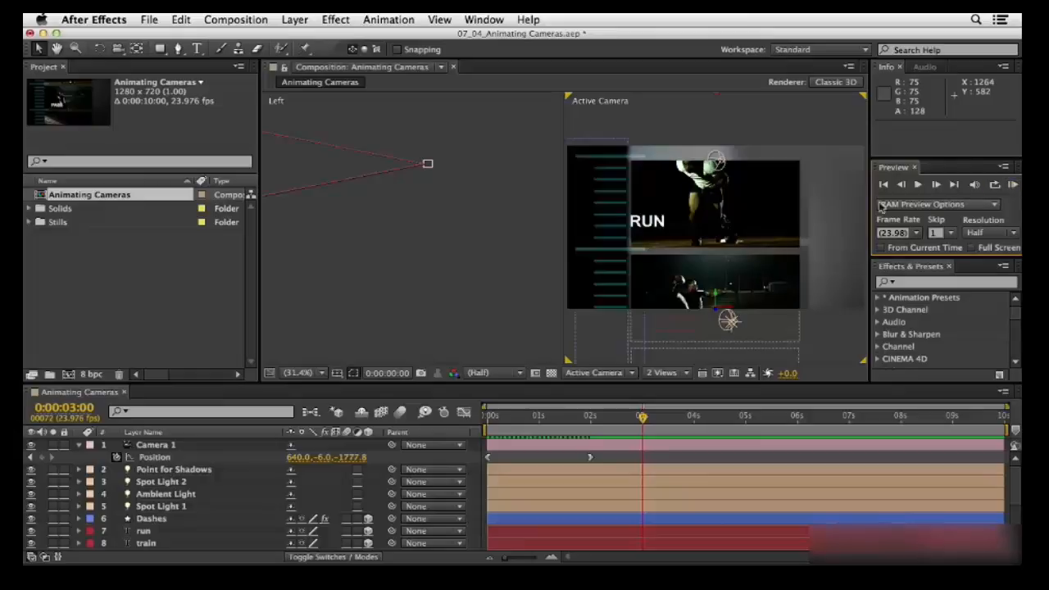
# Create a Two-Node Camera named Camera 2 with the 50mm preset.
pyautogui.click(294, 16)
pyautogui.moveTo(301, 37)
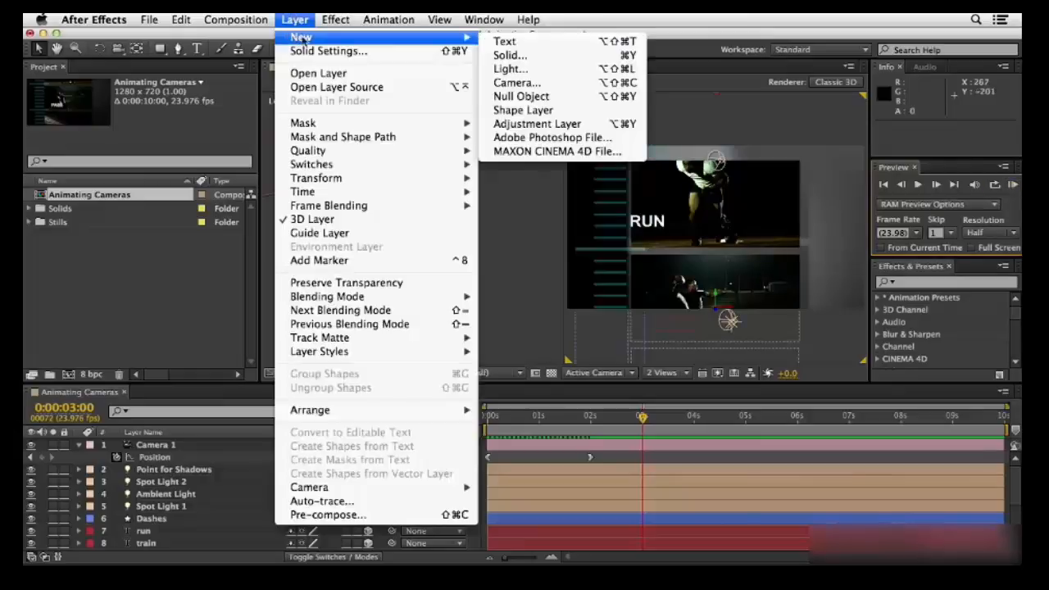
pyautogui.click(541, 84)
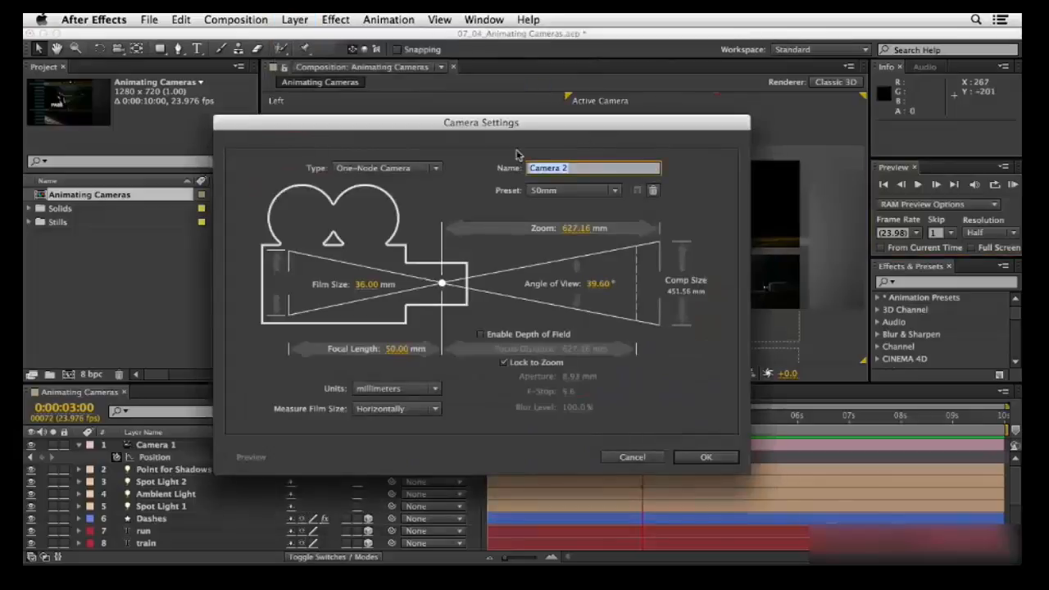
pyautogui.click(399, 167)
pyautogui.click(402, 197)
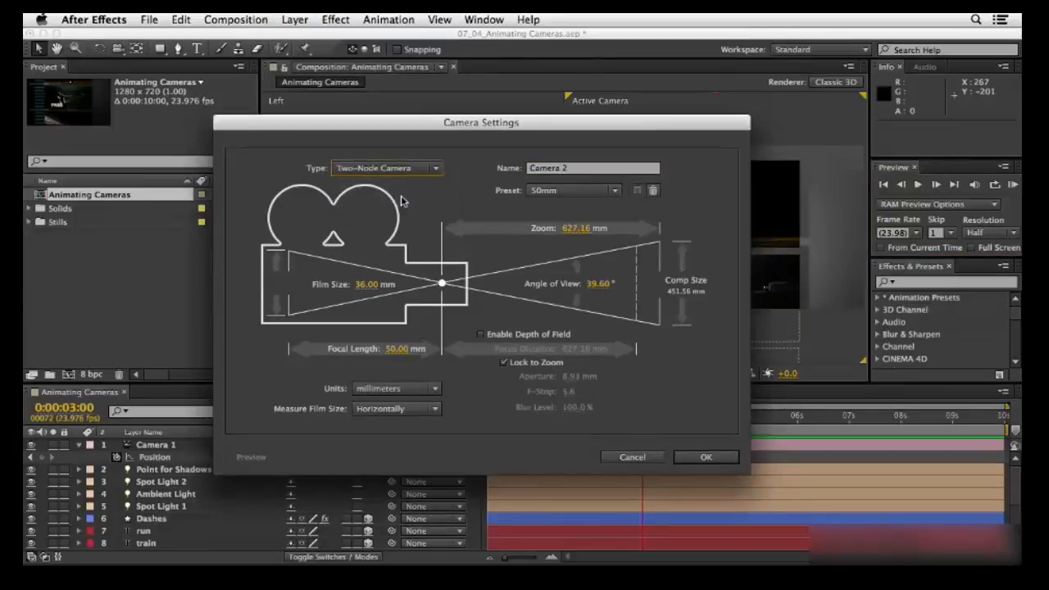
pyautogui.click(699, 461)
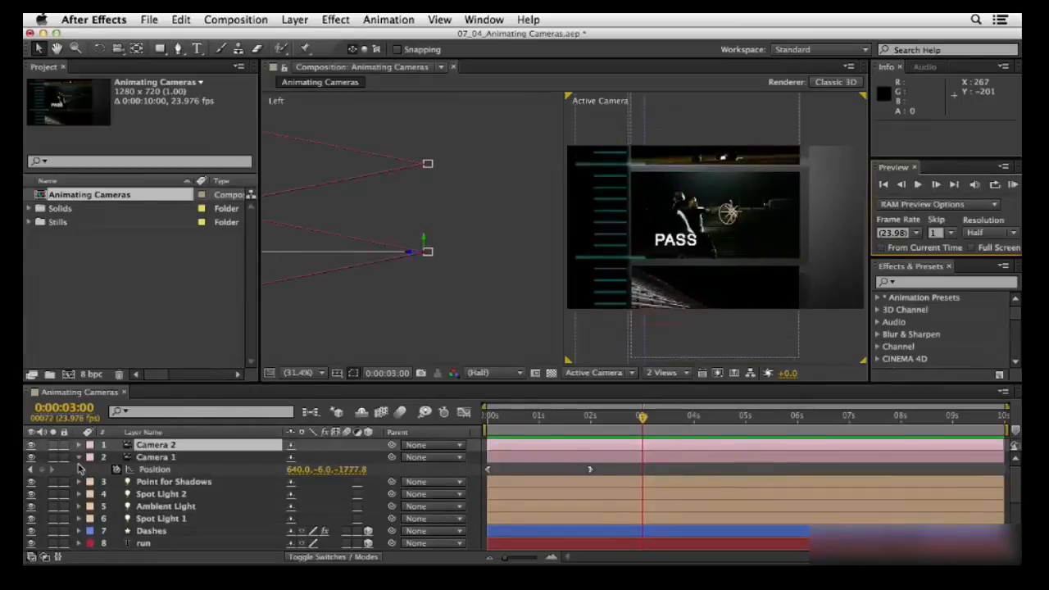
# Collapse Camera 1, turn off its visibility, and hide it from the timeline as a shy layer.
pyautogui.click(79, 457)
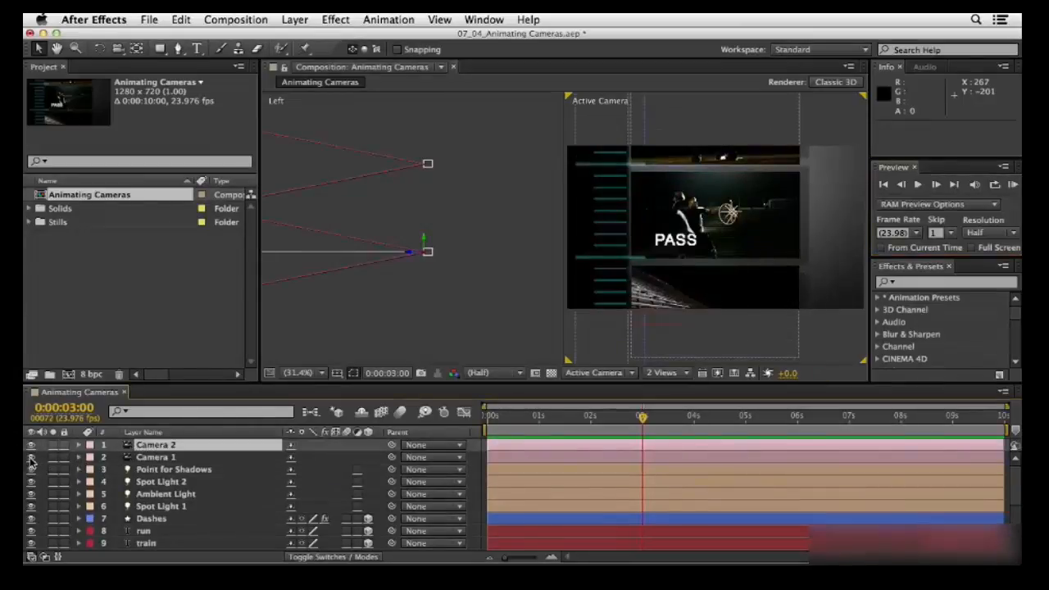
pyautogui.click(32, 457)
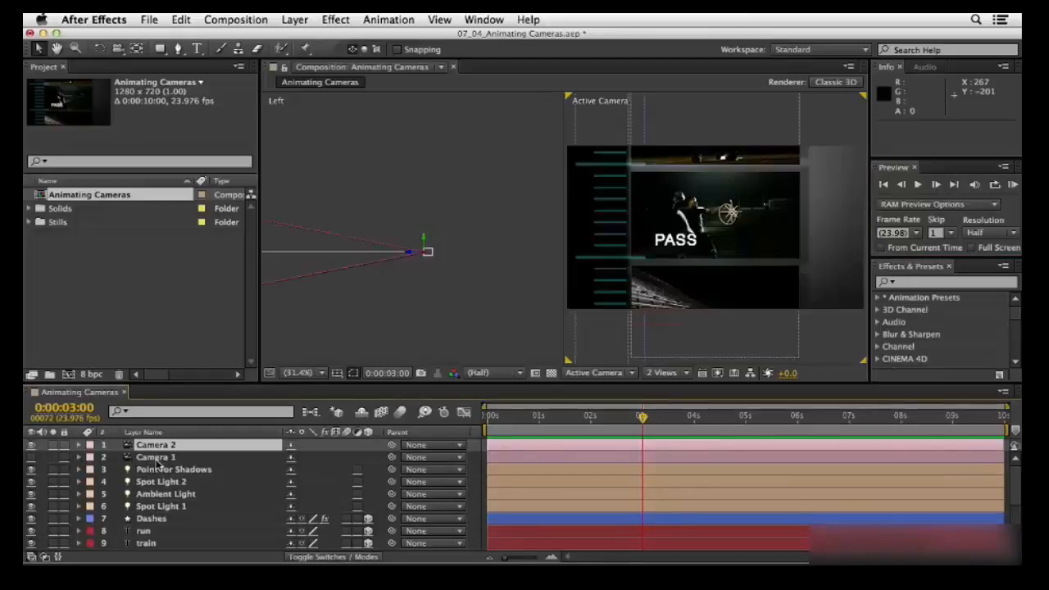
pyautogui.click(291, 457)
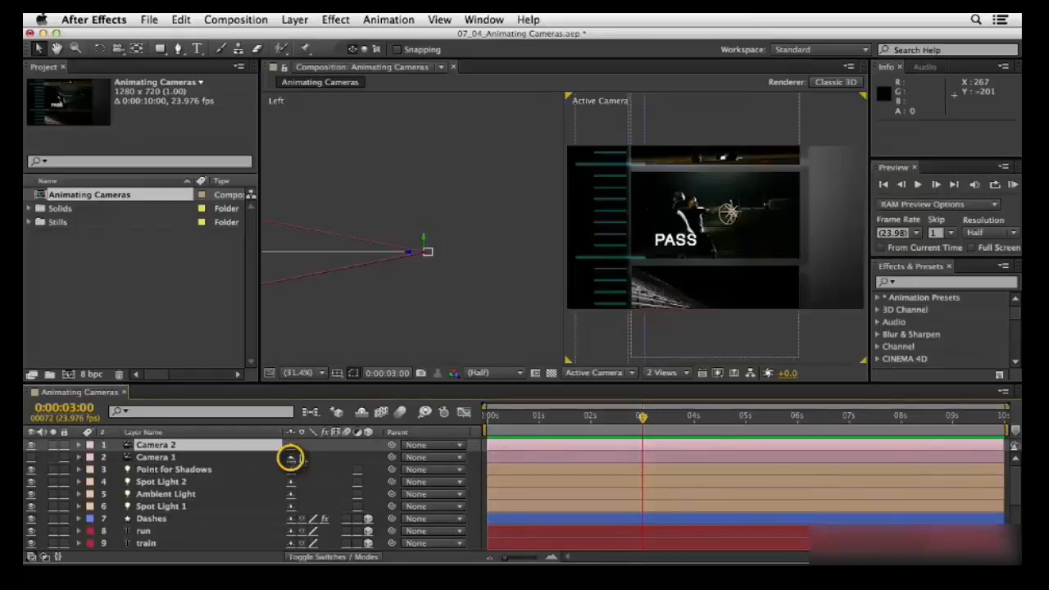
pyautogui.click(361, 411)
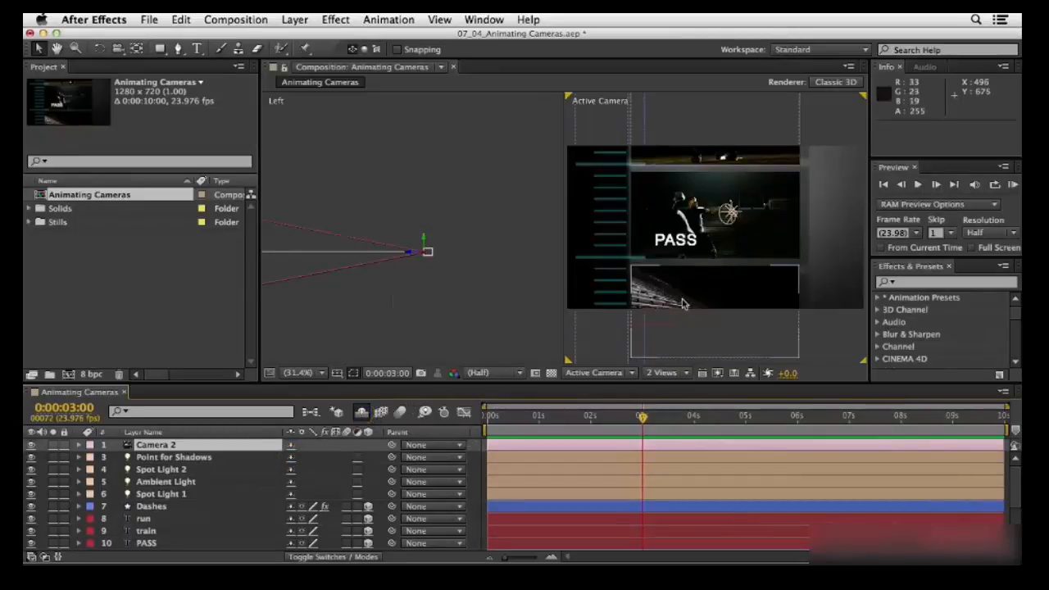
# Switch the Left view to Top and frame it at 16.7% so Camera 2 and the layers are in view.
pyautogui.click(481, 278)
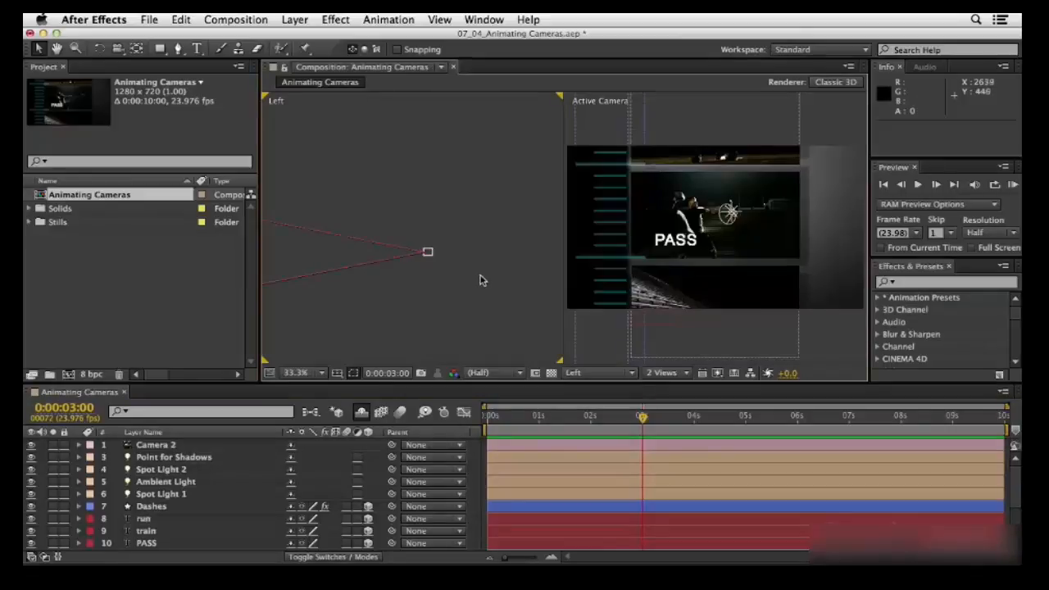
pyautogui.click(611, 374)
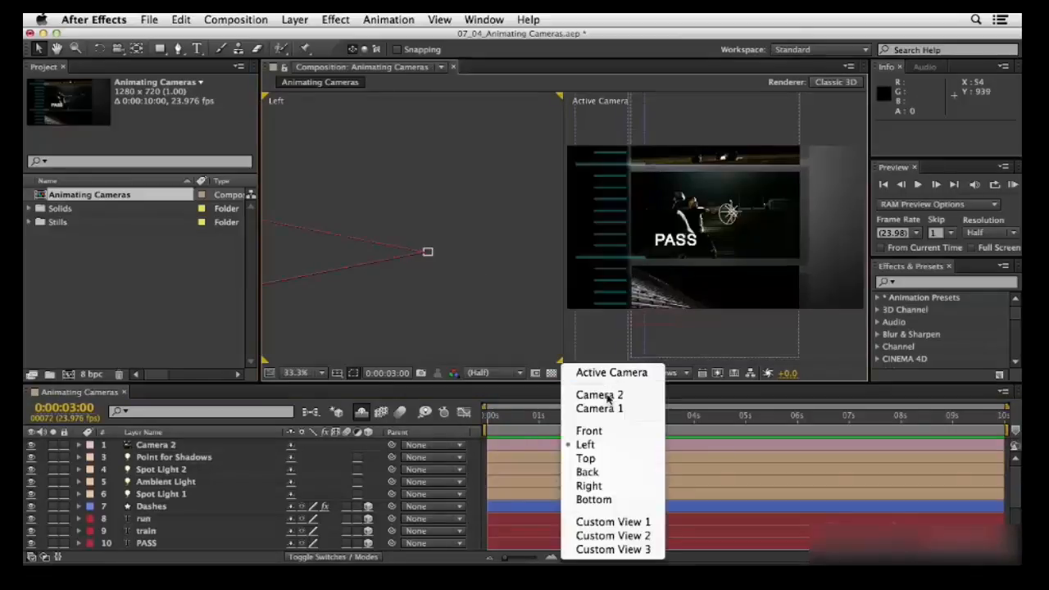
pyautogui.click(606, 460)
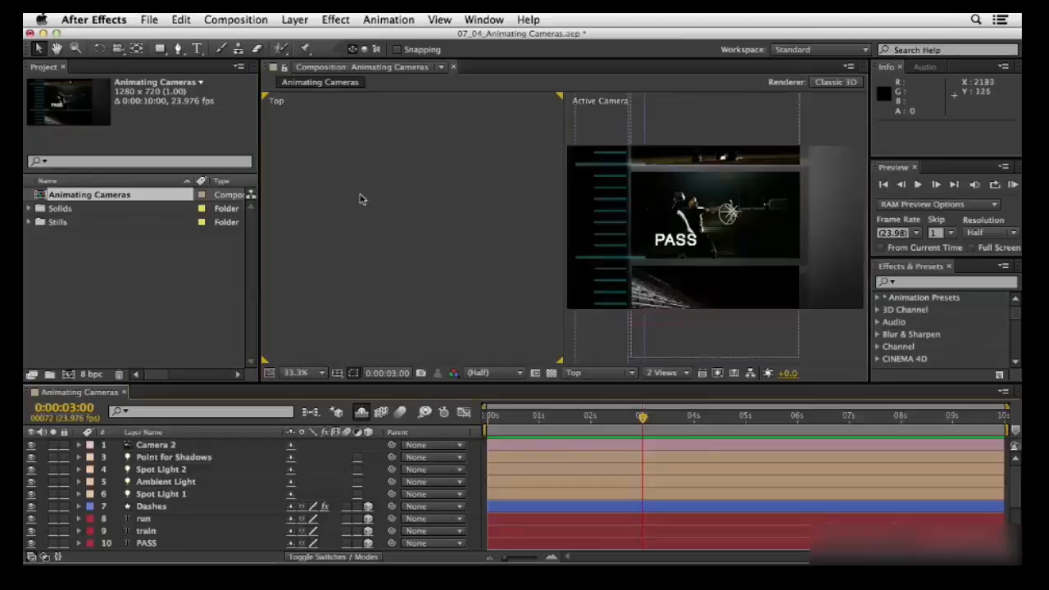
pyautogui.press('h')
pyautogui.moveTo(388, 186); pyautogui.dragTo(494, 169)
pyautogui.press('v')
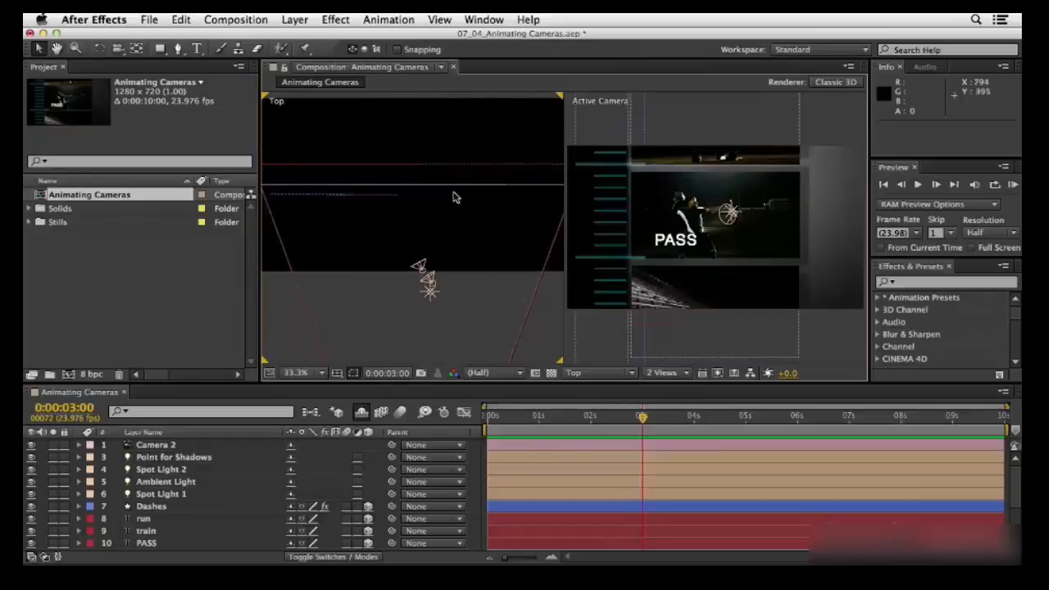
pyautogui.press(',')
pyautogui.press('h')
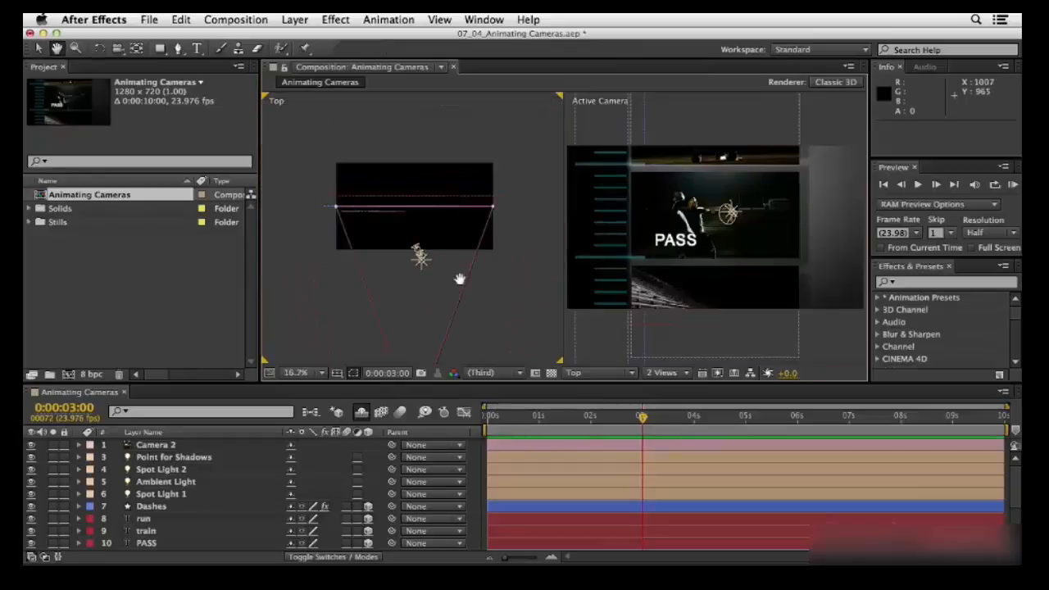
pyautogui.moveTo(459, 276); pyautogui.dragTo(462, 199)
pyautogui.press('v')
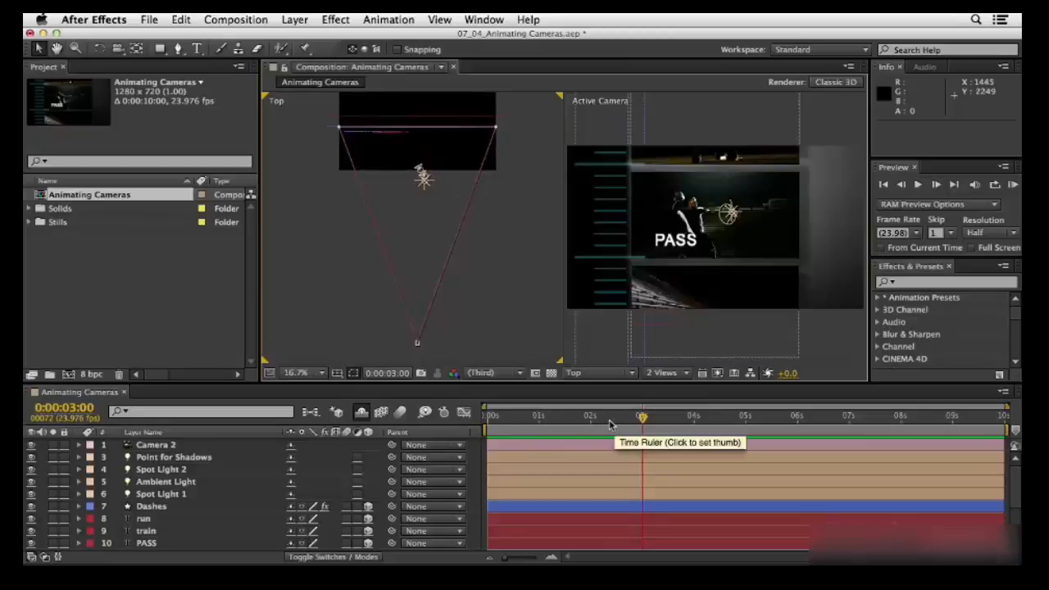
# Enable auto-keyframing and move Camera 2 sideways to position 88, 360, -1777.8 at 1 second.
pyautogui.click(443, 413)
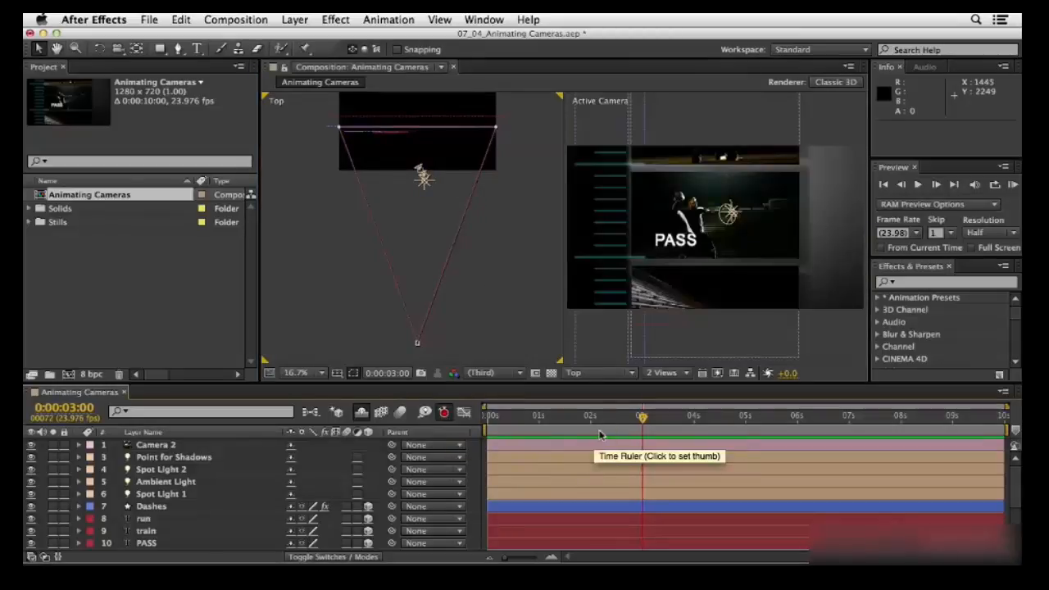
pyautogui.moveTo(643, 419); pyautogui.dragTo(540, 419)
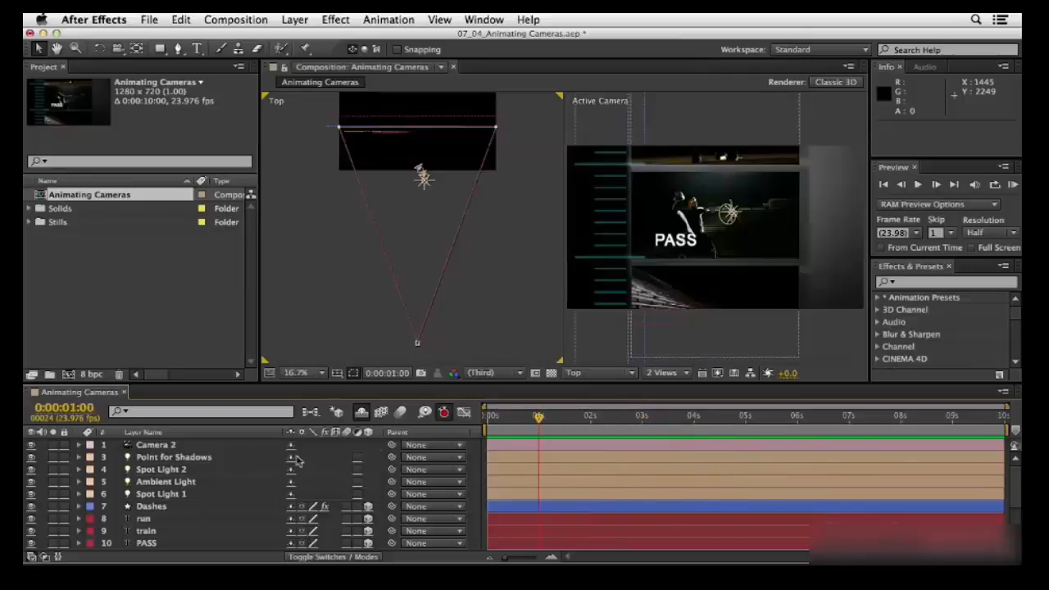
pyautogui.click(418, 344)
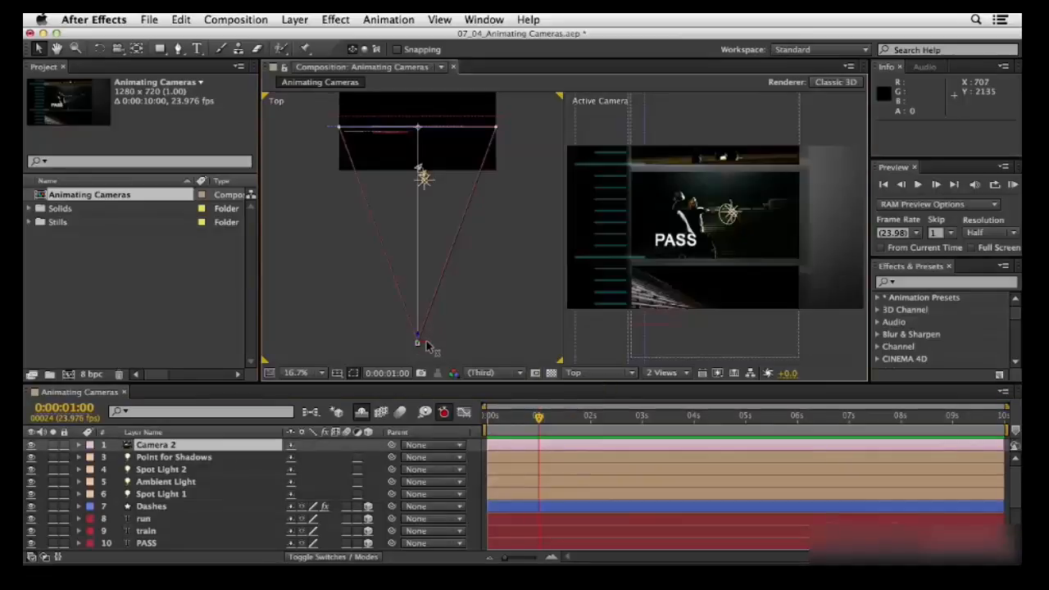
pyautogui.moveTo(425, 346); pyautogui.dragTo(349, 342)
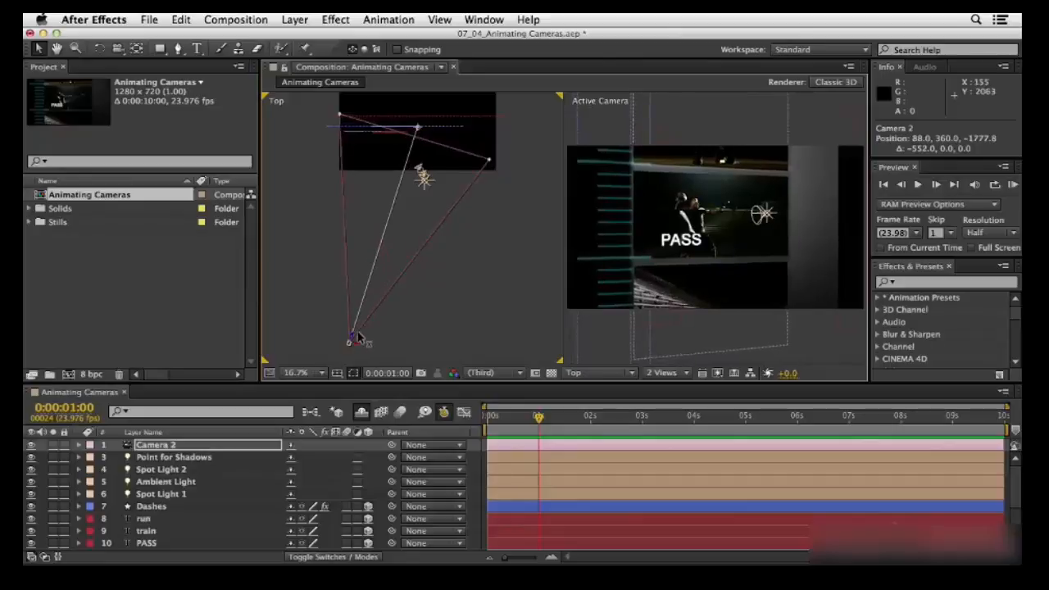
# At 0:00:02:01, move Camera 2 across to the other side of the stills, to position 983.8, 360, -1712.3.
pyautogui.click(592, 418)
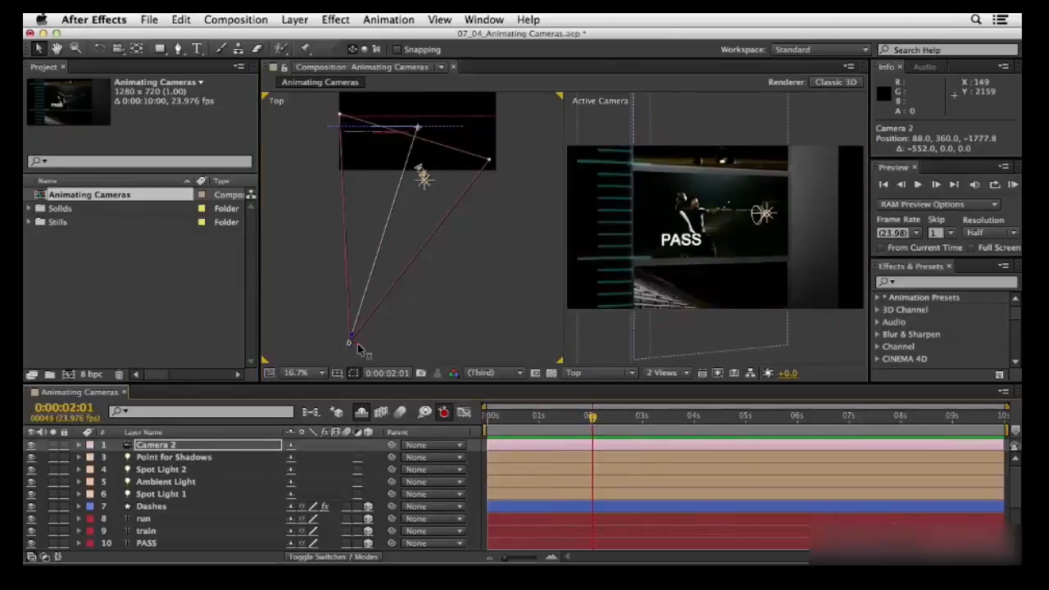
pyautogui.moveTo(358, 347); pyautogui.dragTo(482, 343)
pyautogui.moveTo(489, 334); pyautogui.dragTo(498, 326)
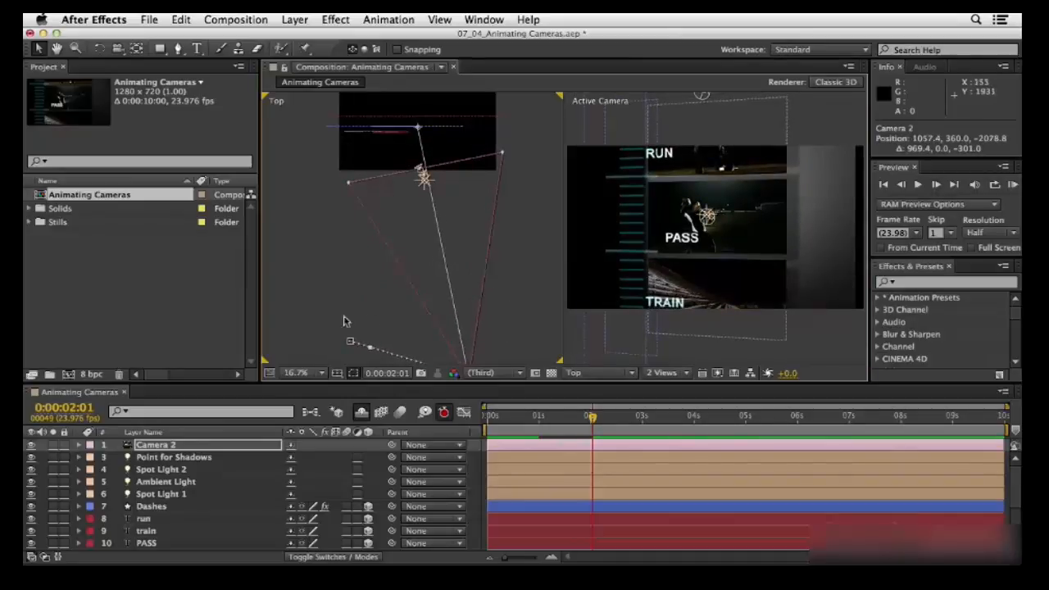
pyautogui.press('space')
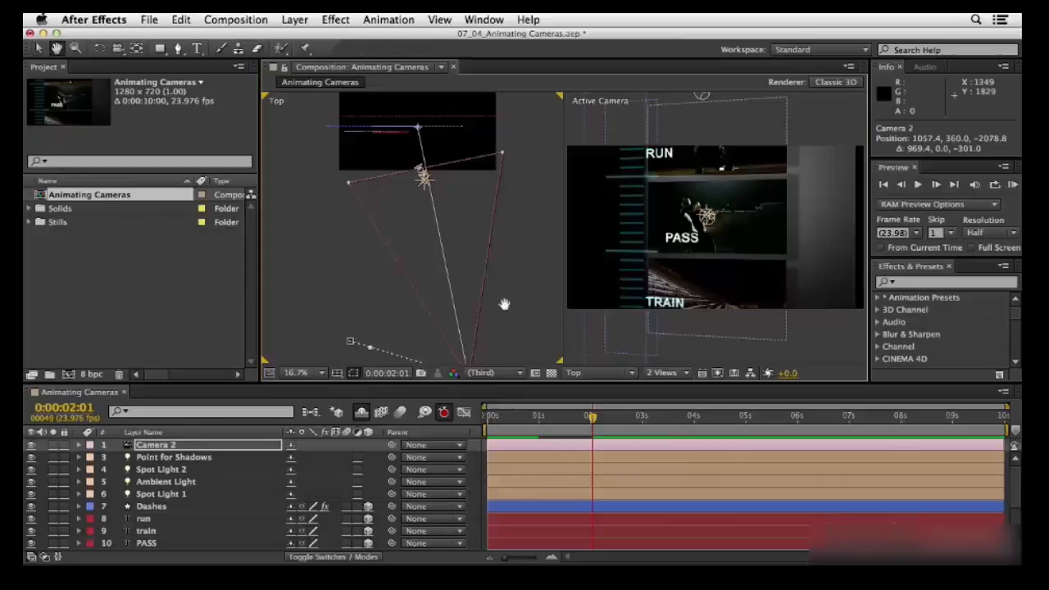
pyautogui.moveTo(503, 305); pyautogui.dragTo(500, 254)
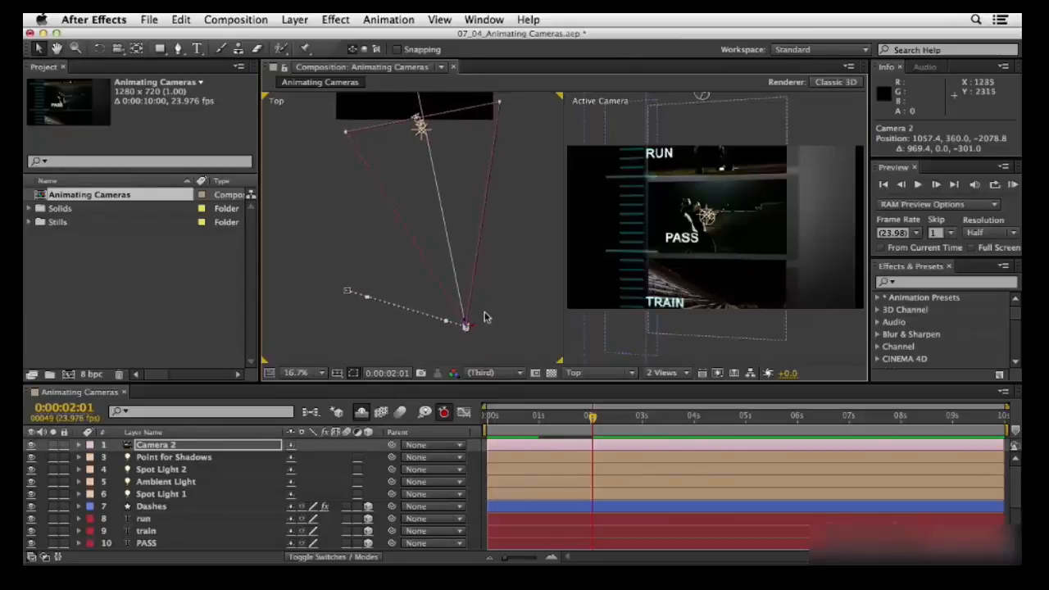
pyautogui.moveTo(464, 325); pyautogui.dragTo(456, 280)
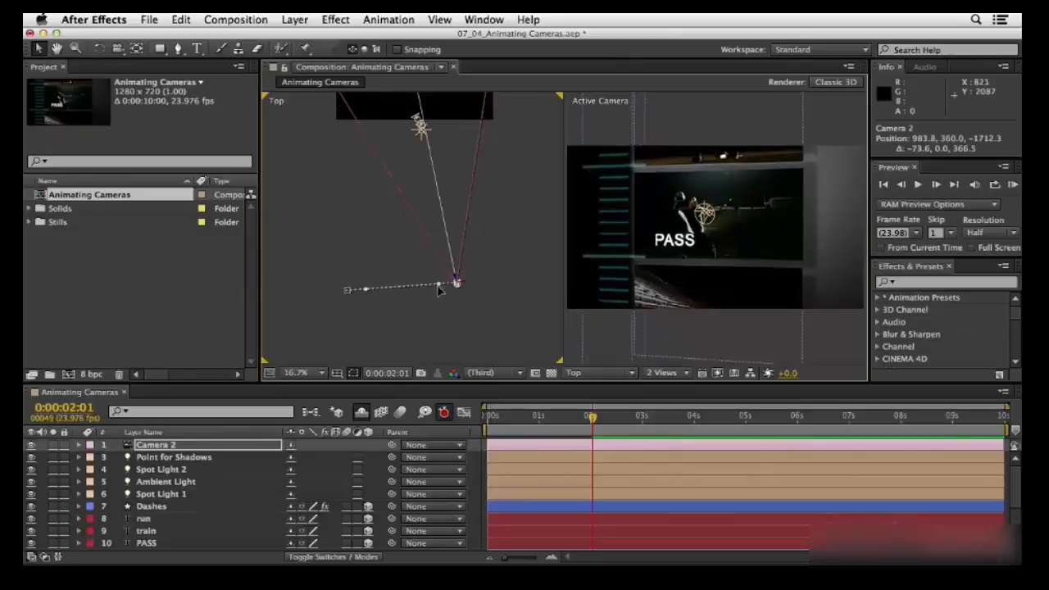
# Bend Camera 2's motion path into an arc bulging away from the stills with both keyframe handles, and disable auto-keyframing.
pyautogui.moveTo(441, 290); pyautogui.dragTo(441, 310)
pyautogui.moveTo(368, 295); pyautogui.dragTo(374, 325)
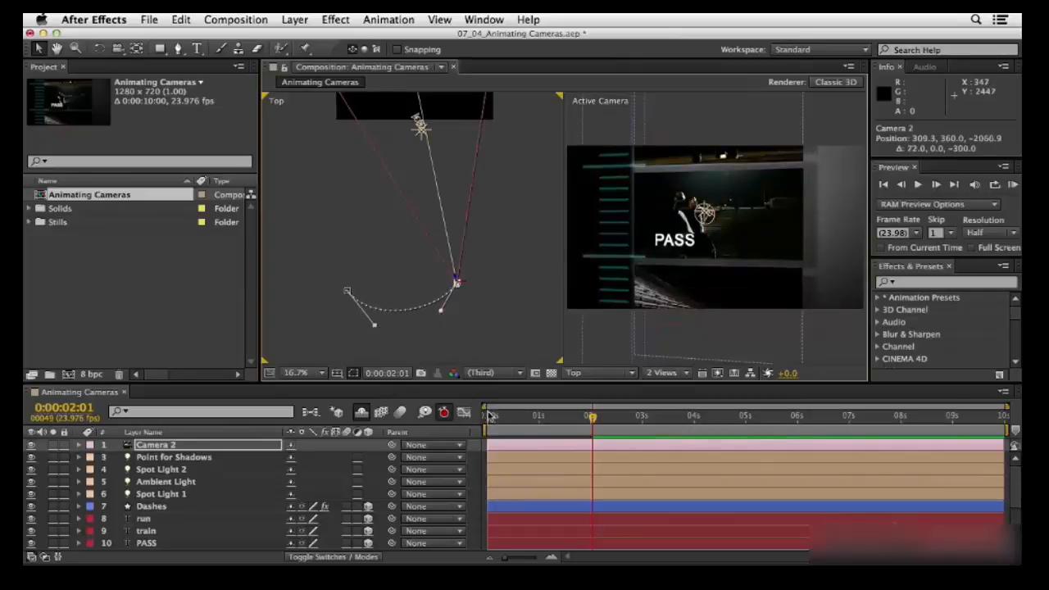
pyautogui.click(443, 414)
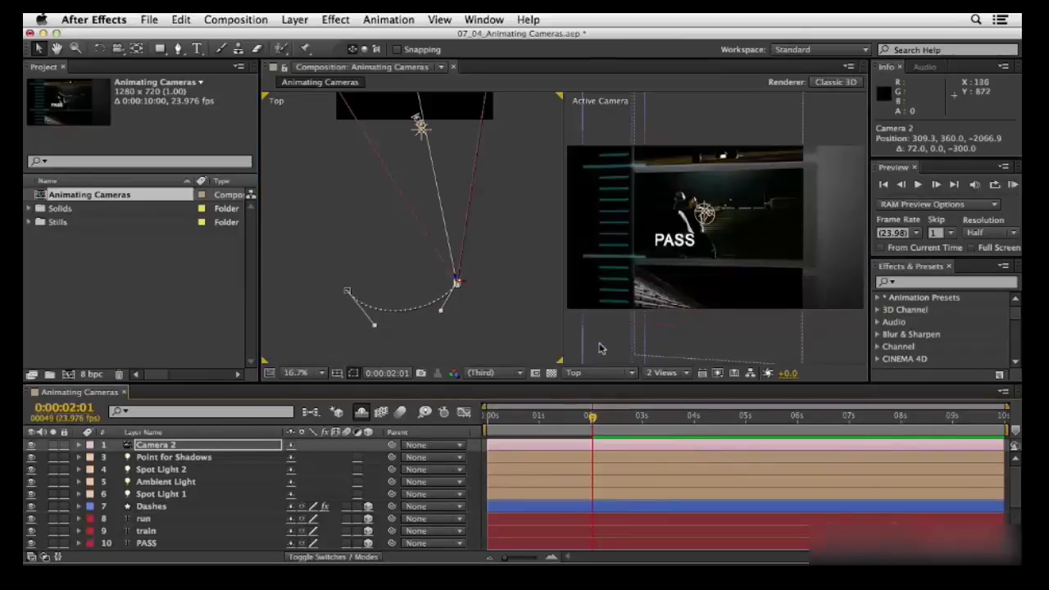
# Switch to a single Active Camera view, scrub back near the start, and RAM-preview the Camera 2 animation.
pyautogui.click(598, 348)
pyautogui.click(661, 373)
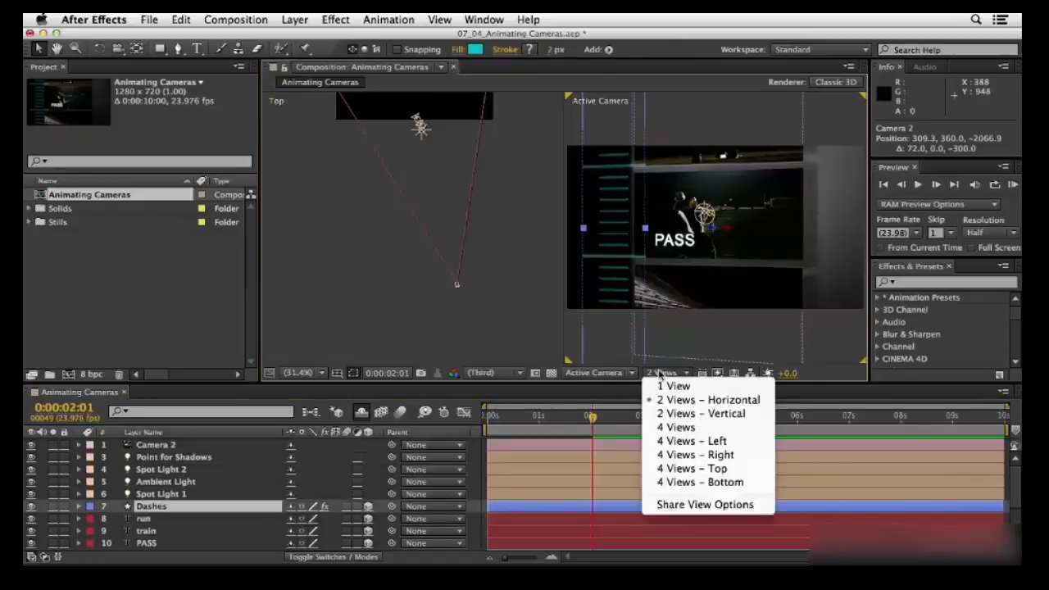
pyautogui.click(673, 386)
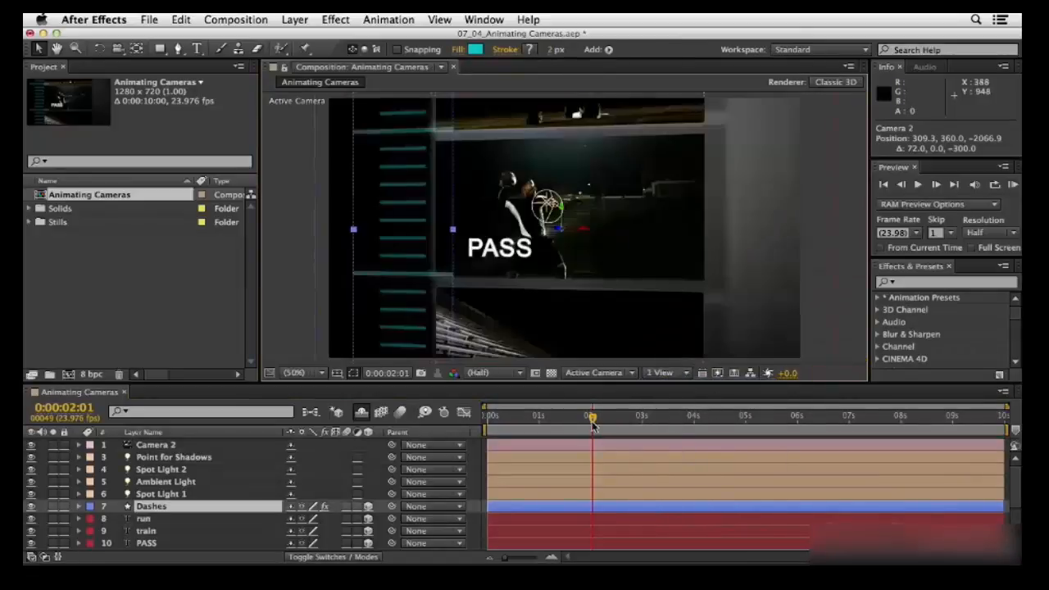
pyautogui.moveTo(593, 419); pyautogui.dragTo(508, 443)
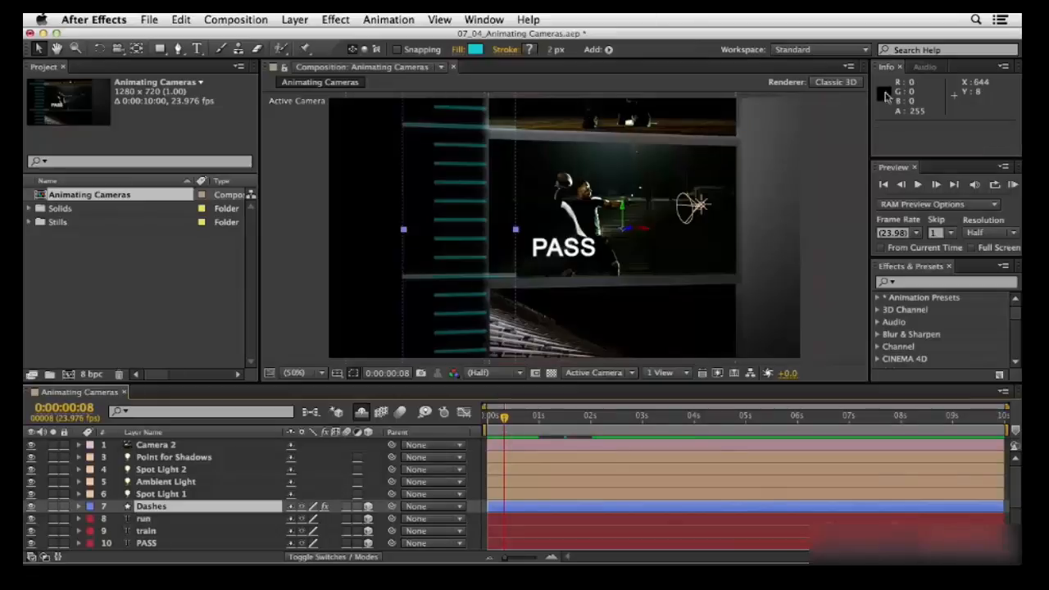
pyautogui.click(1012, 185)
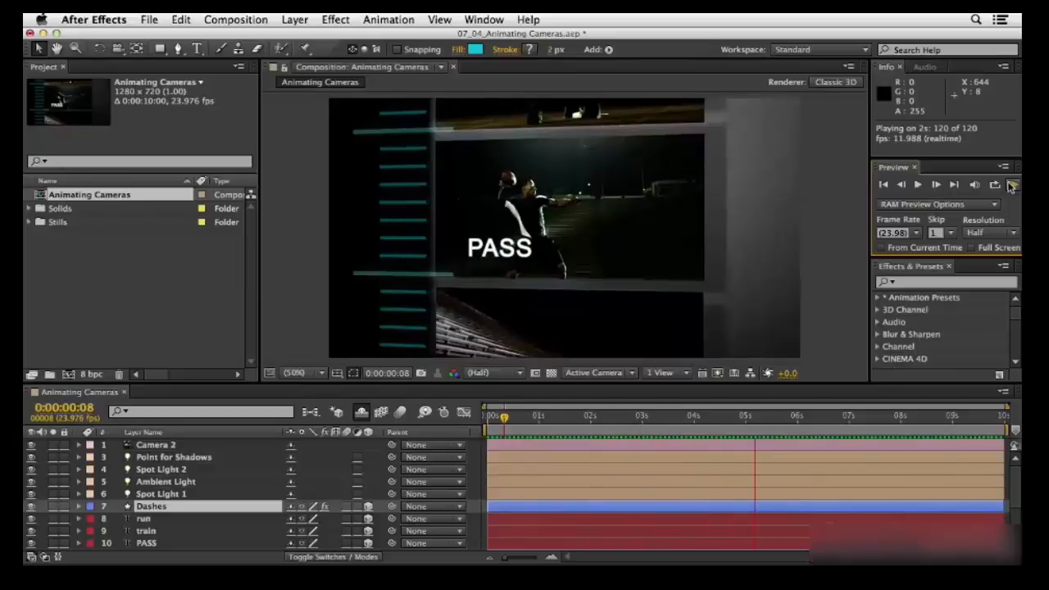
pyautogui.click(1010, 186)
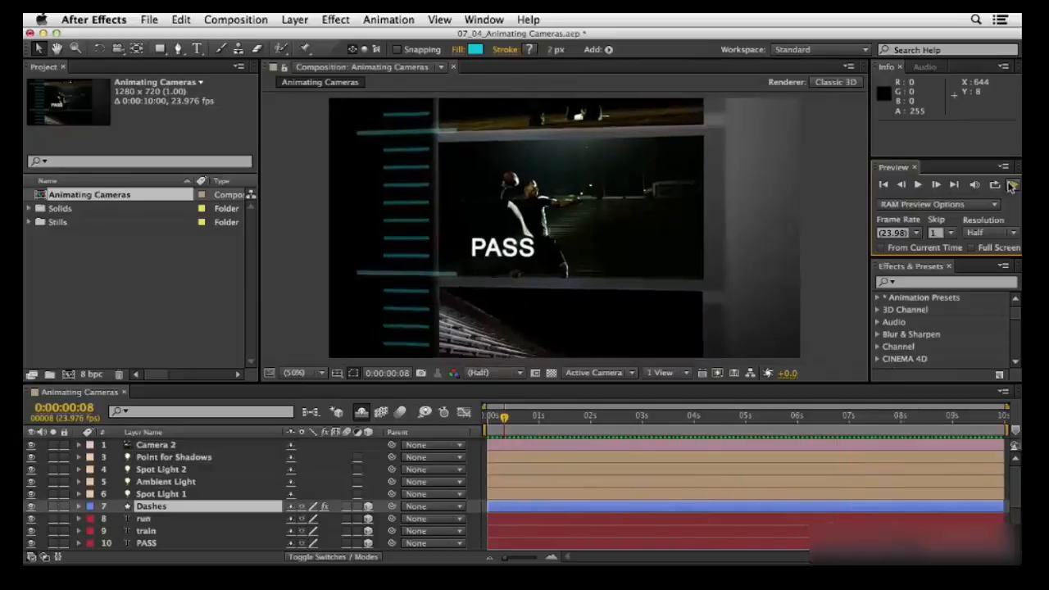